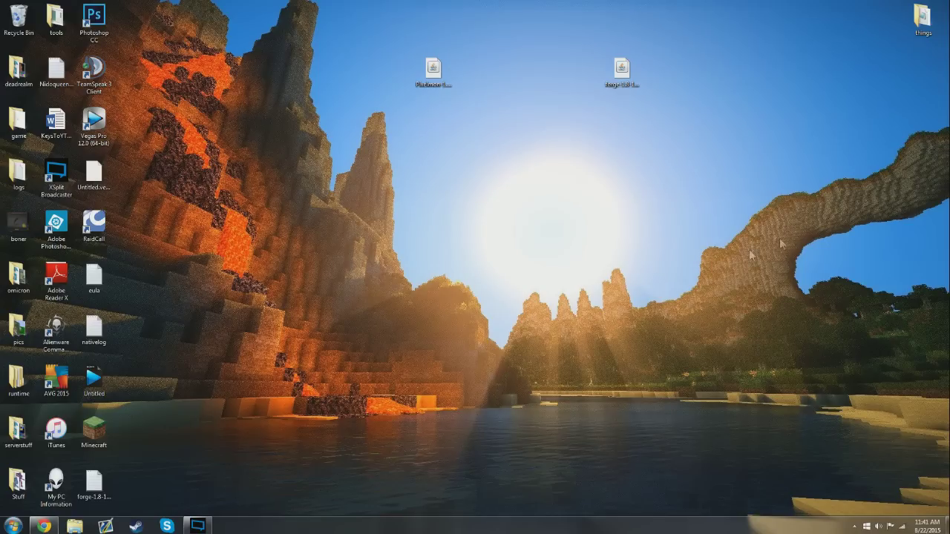
Restore the Chrome window showing the Minecraft Forge 1.8 files page
left_click(44, 525)
On the Forge tab, find the recommended Forge version 11.14.3.1450
left_click(64, 6)
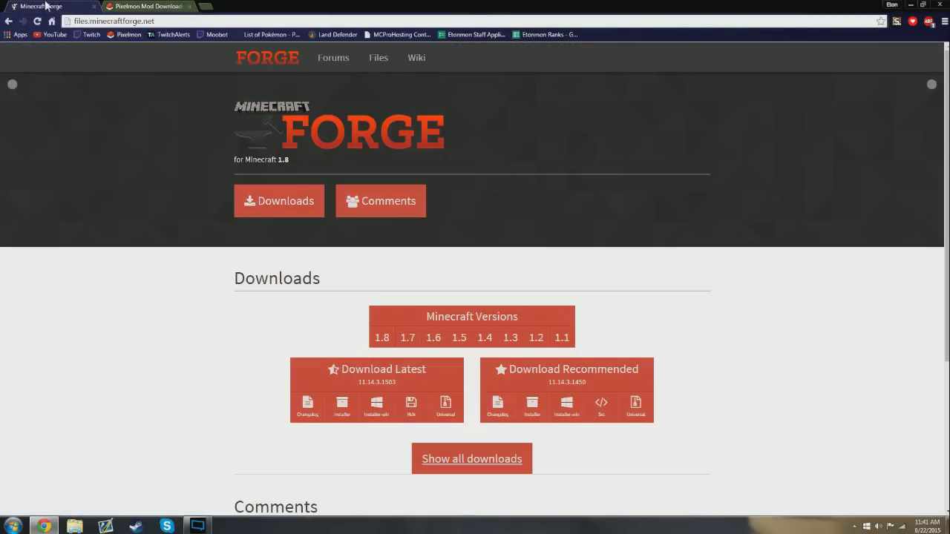
left_click(127, 6)
left_click(79, 6)
left_click_drag(640, 368, 546, 371)
left_click(565, 386)
double_click(585, 383)
left_click(588, 380)
Start the recommended Forge 11.14.3.1450 installer download past the ad, then dismiss the save prompt
left_click(532, 407)
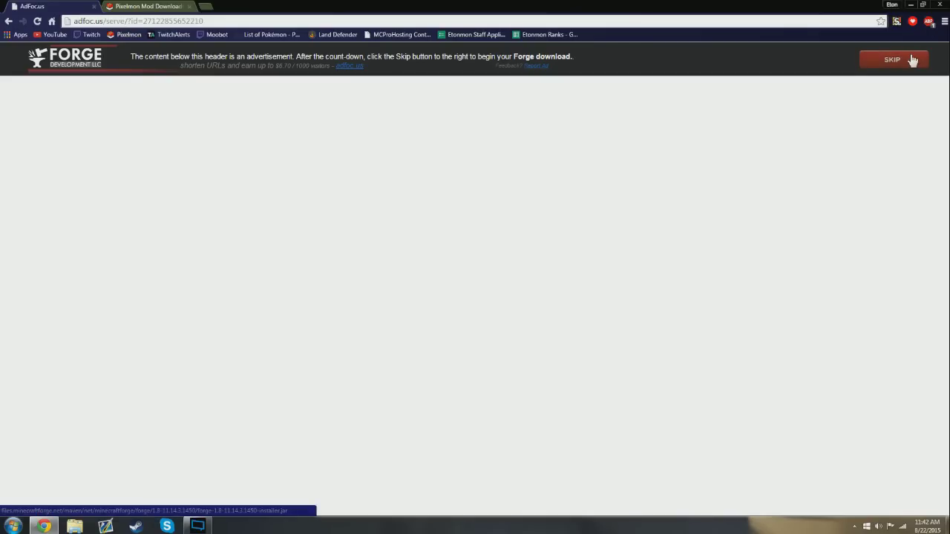
left_click(897, 59)
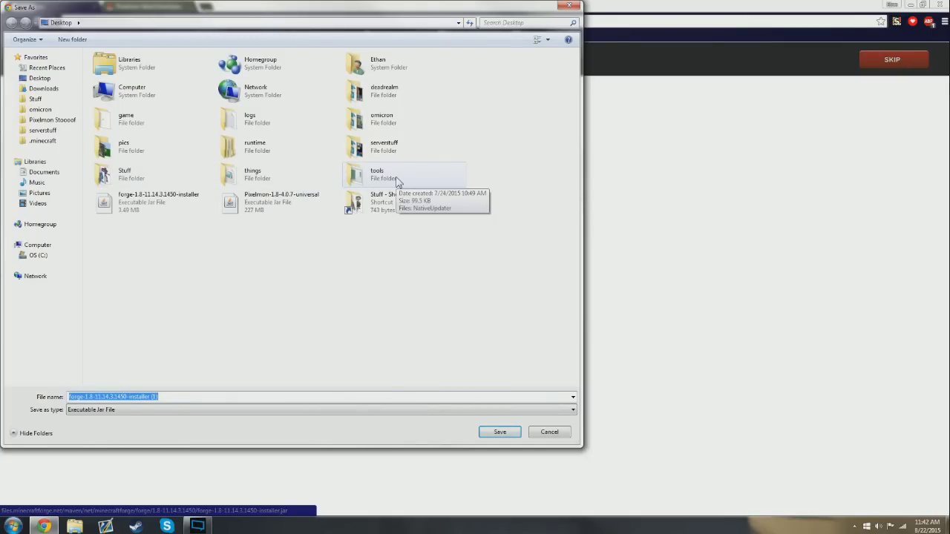
left_click(570, 6)
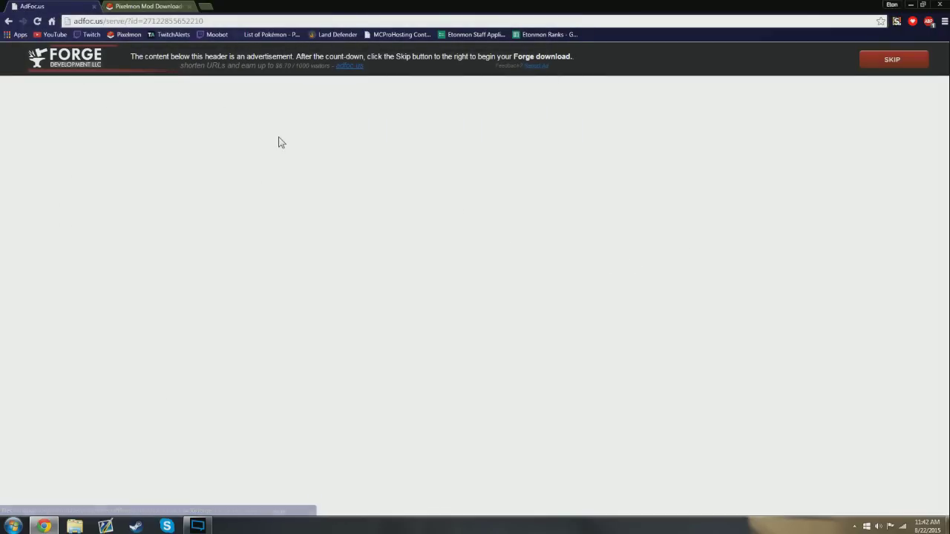
On the Pixelmon downloads page, locate the 4.0.7 - 1.8 release and its required Forge 11.14.3.1450
left_click(158, 6)
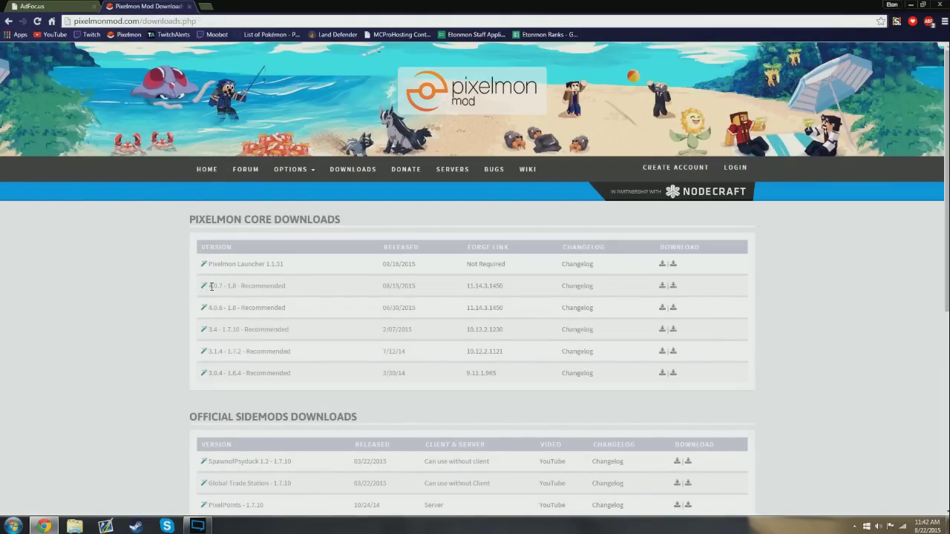
left_click_drag(210, 287, 255, 287)
left_click(254, 287)
left_click_drag(511, 286, 464, 286)
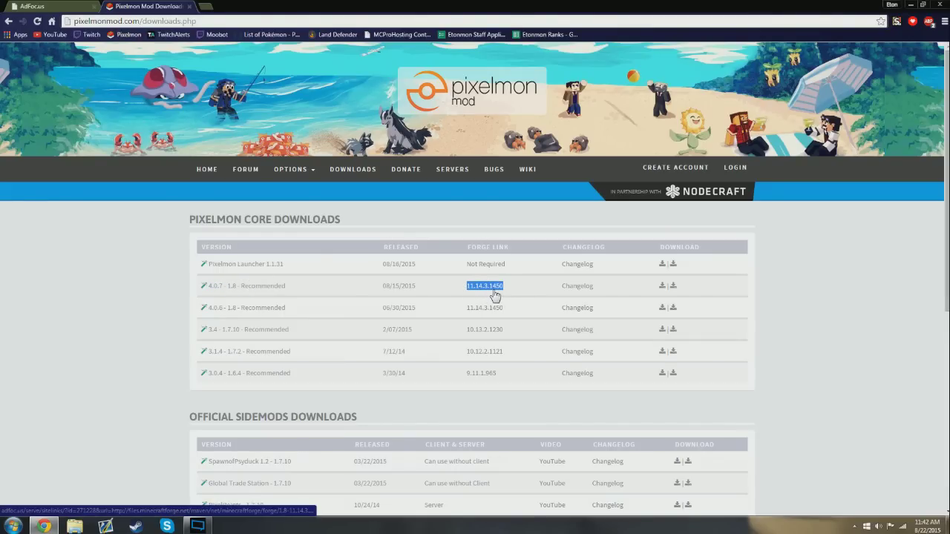
left_click(517, 290)
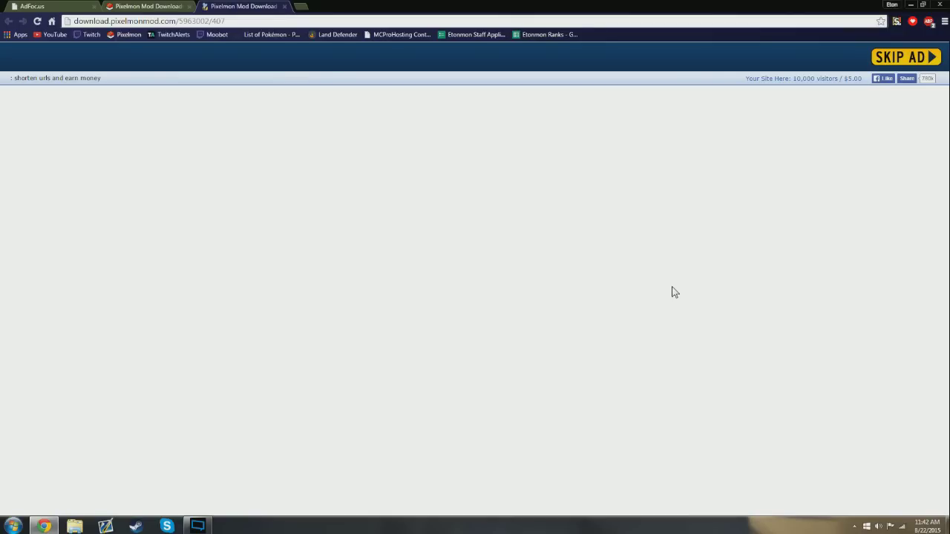
Skip the ad, trigger the Pixelmon 4.0.7 download, cancel saving it, and close the tab
left_click(901, 60)
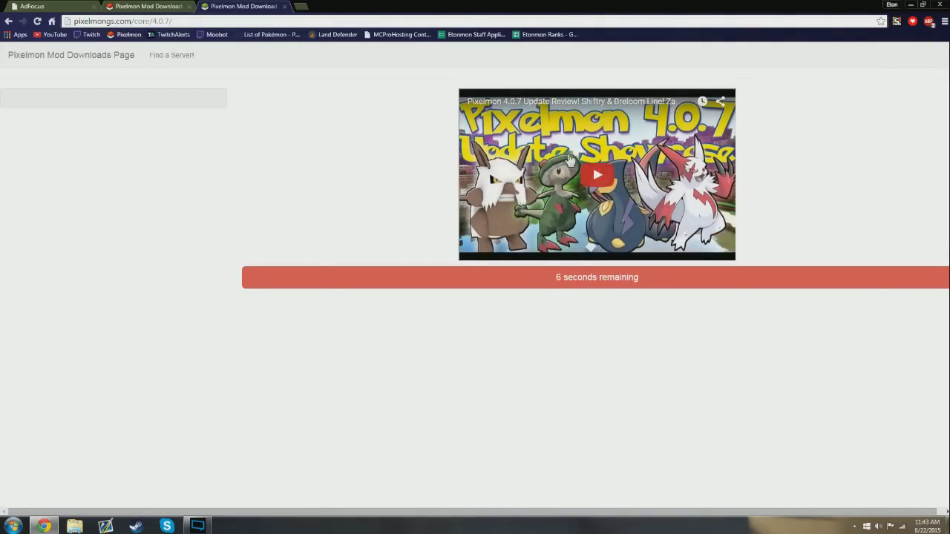
left_click(527, 164)
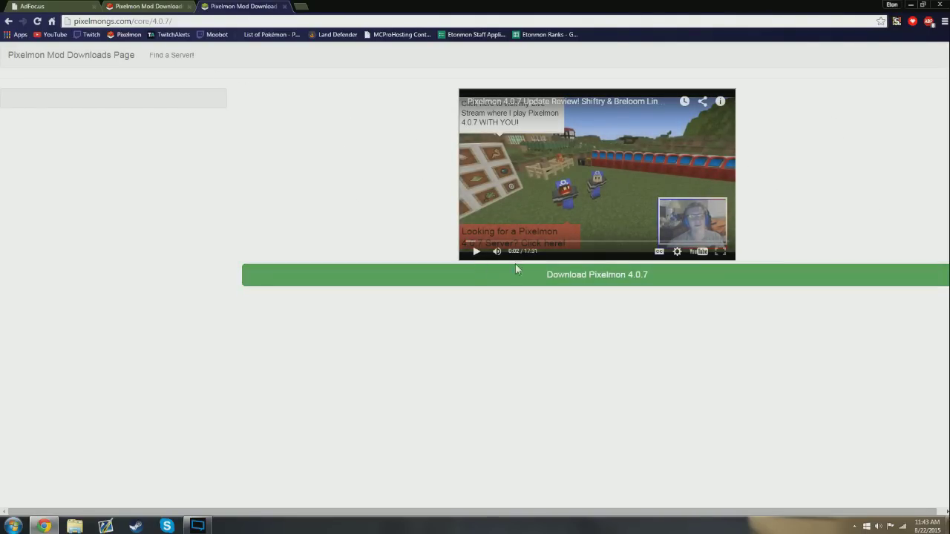
left_click(613, 283)
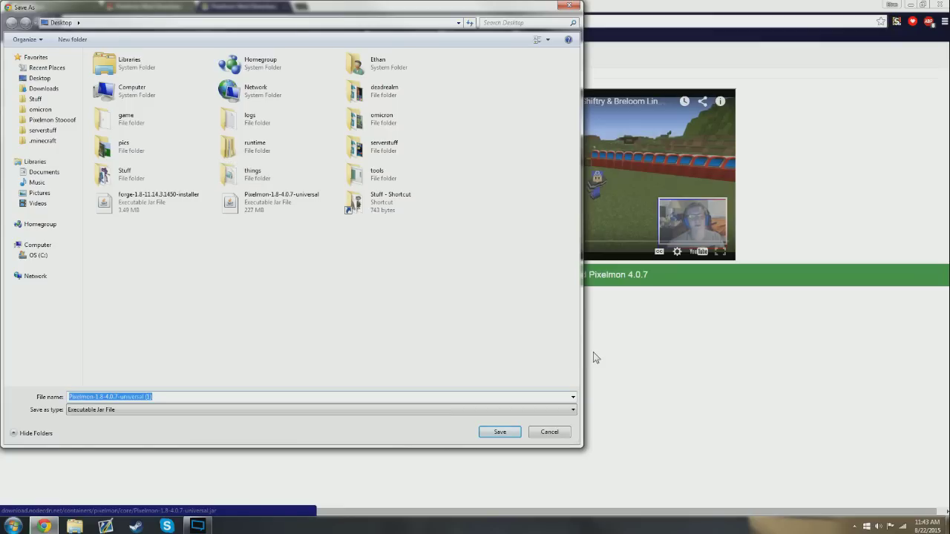
left_click(567, 436)
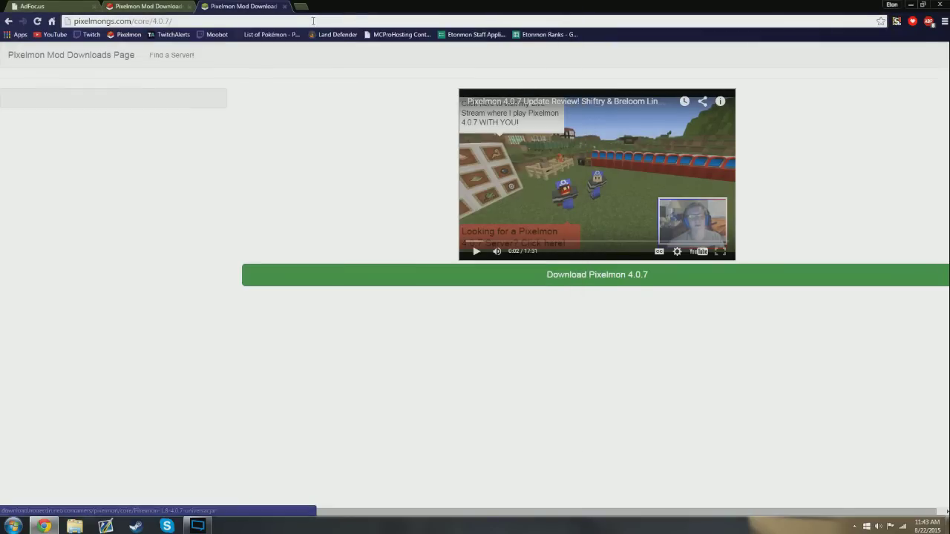
left_click(286, 7)
Close the browser and run the forge-1.8-11.14.3.1450 installer jar from the desktop
left_click(189, 6)
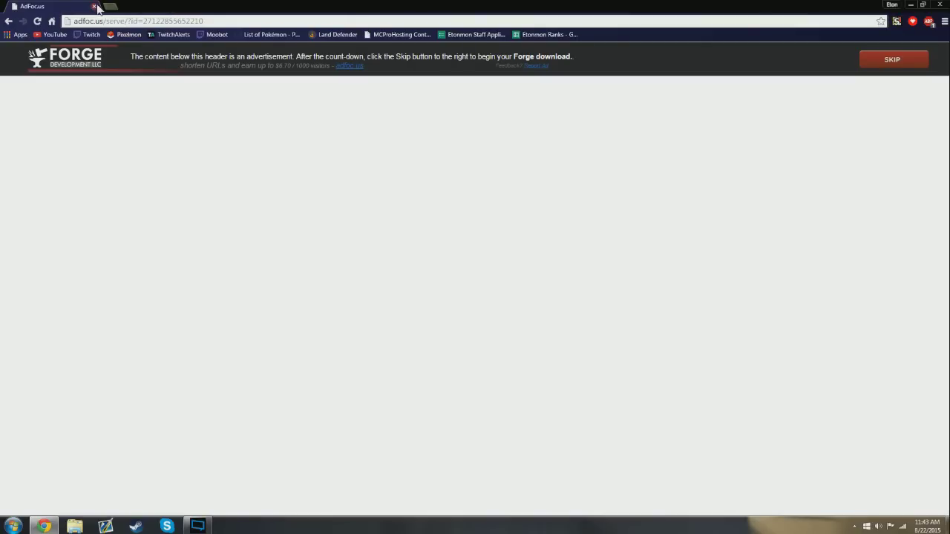
left_click(94, 6)
left_click(622, 70)
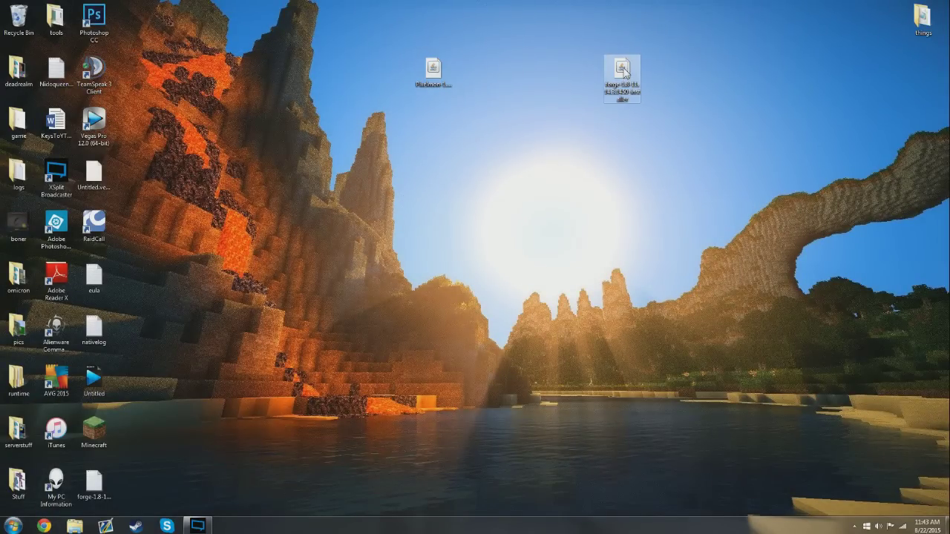
left_click(434, 71)
double_click(628, 73)
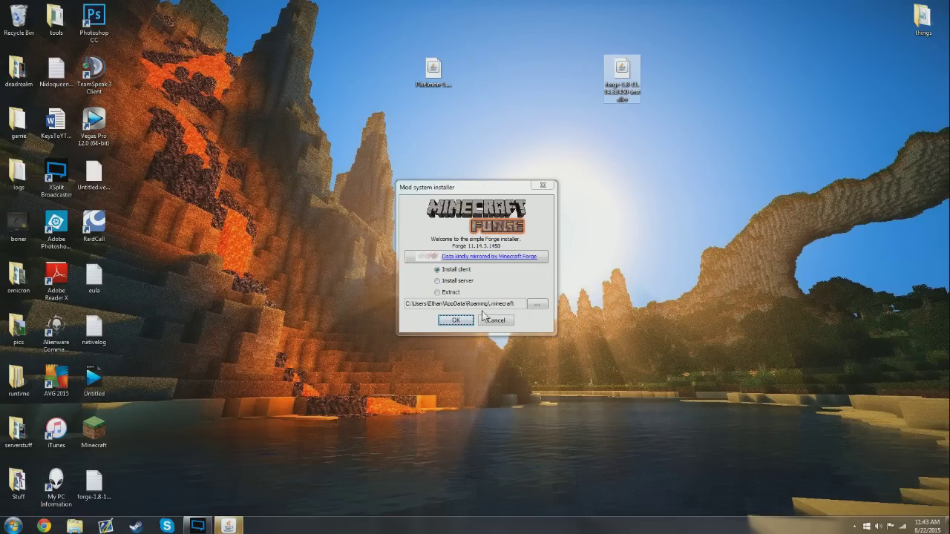
Install the Forge client into the default .minecraft folder and open the Minecraft launcher
left_click(529, 311)
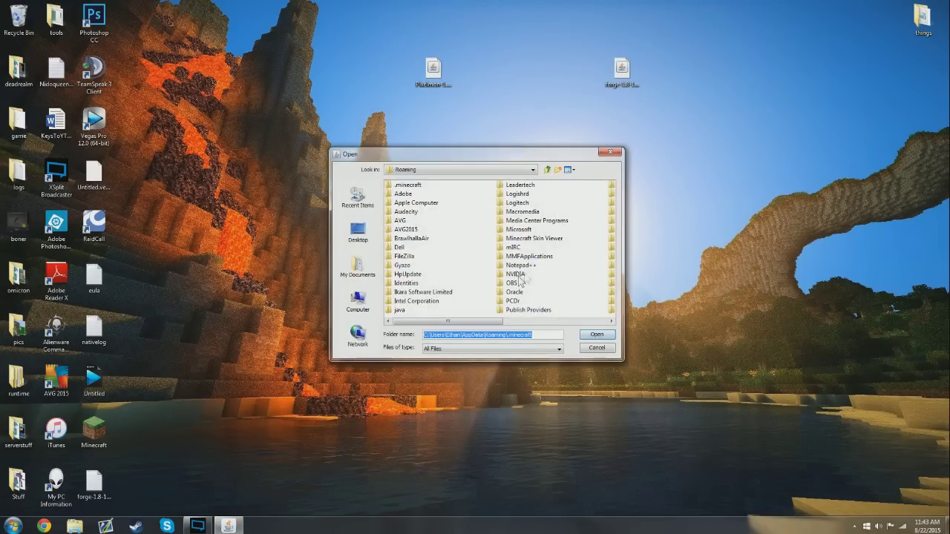
left_click(619, 154)
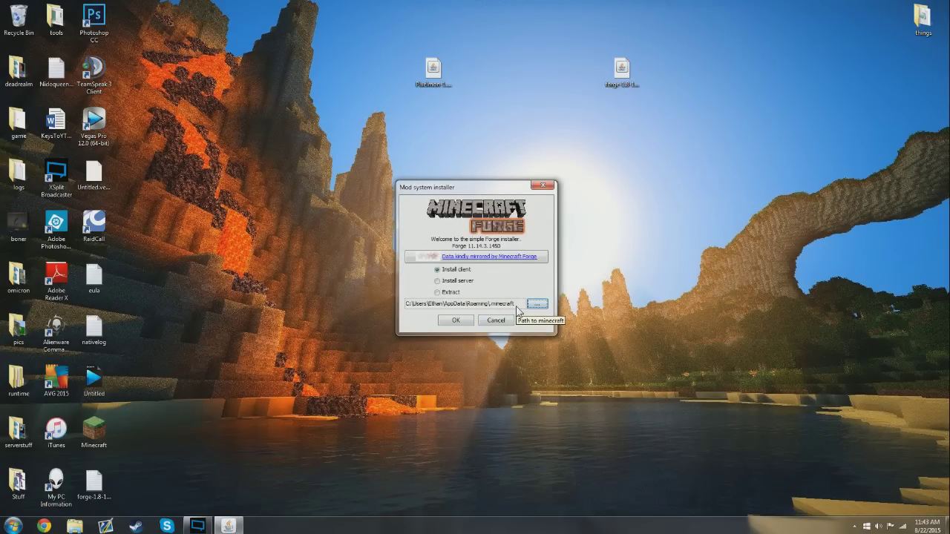
left_click(455, 324)
left_click(521, 331)
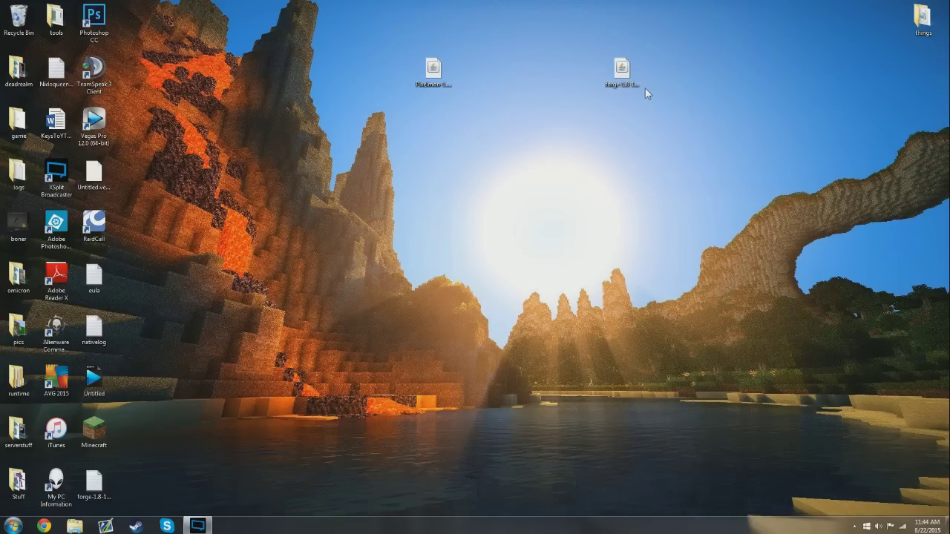
left_click(102, 433)
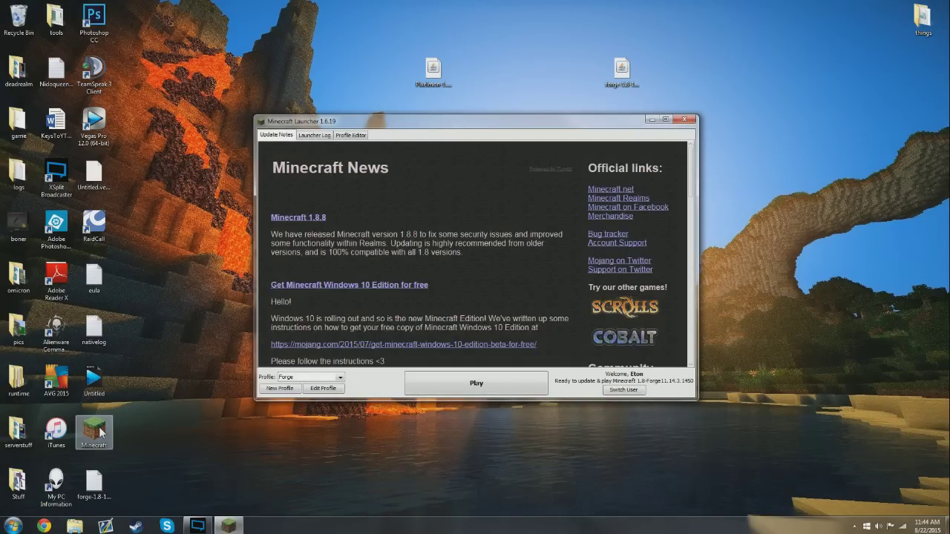
Choose the Forge profile and launch Minecraft 1.8-Forge11.14.3.1450
left_click(340, 379)
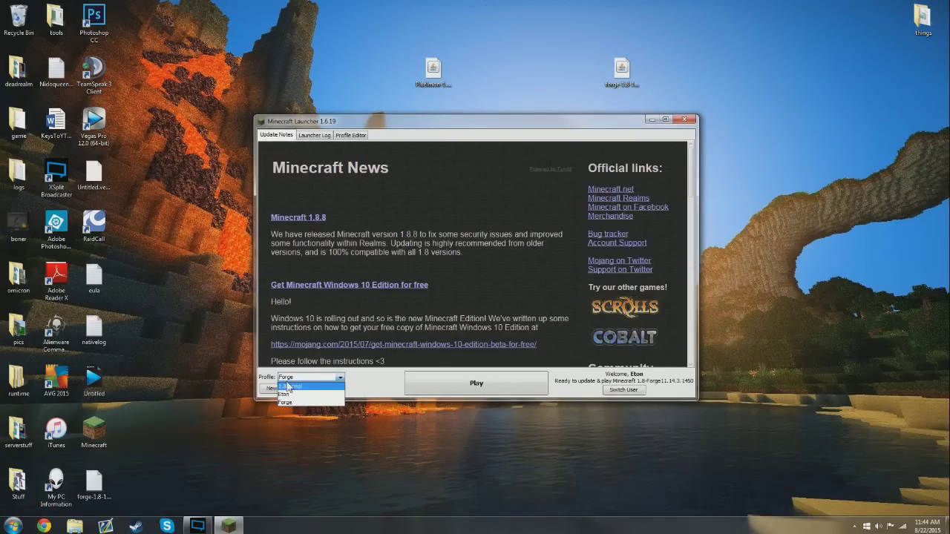
left_click(294, 394)
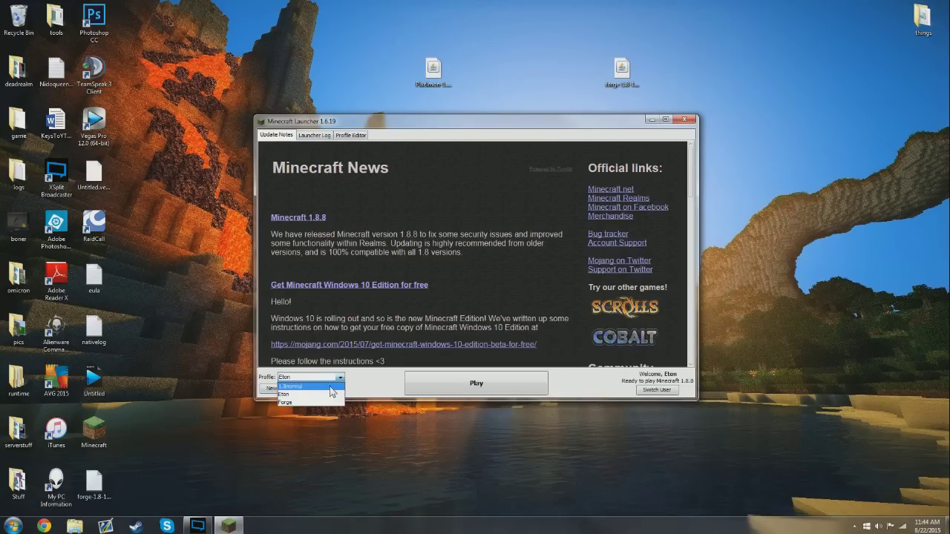
left_click(332, 388)
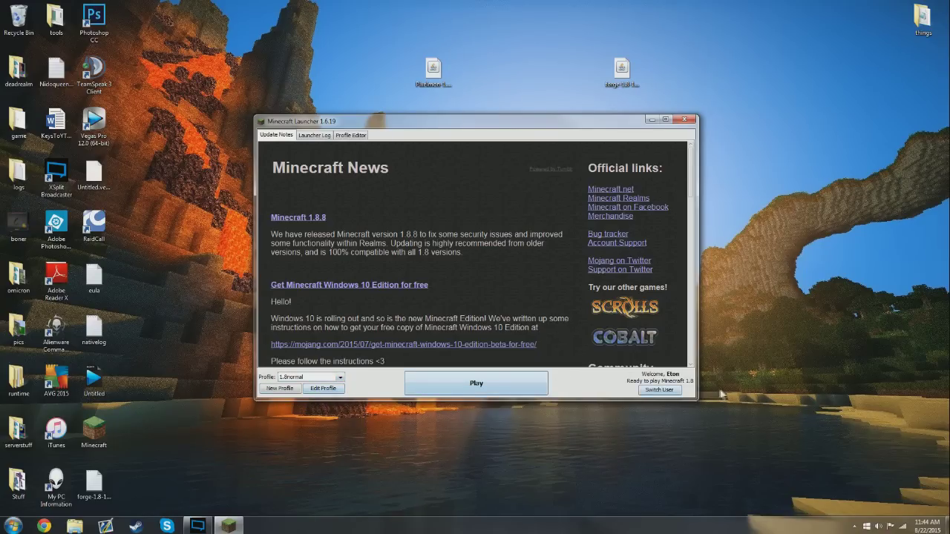
left_click(340, 378)
left_click(294, 403)
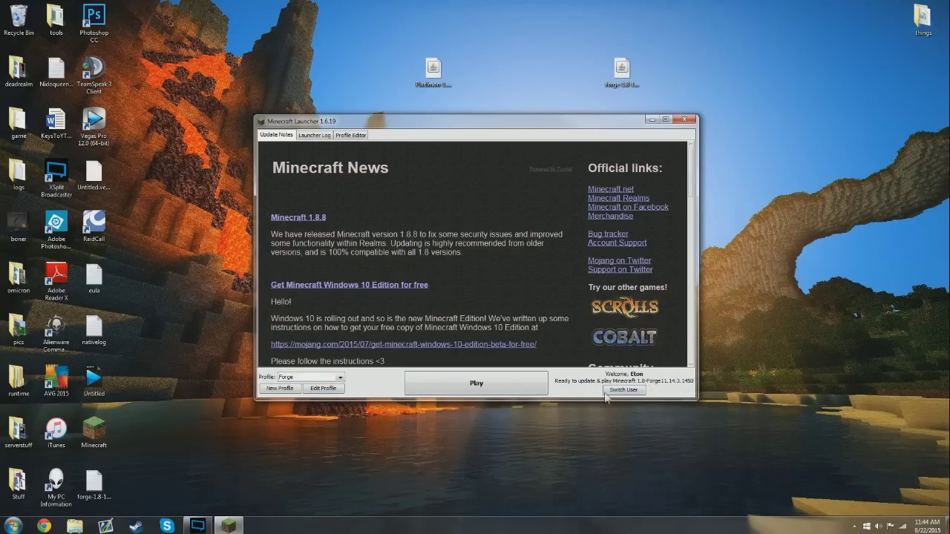
left_click(458, 382)
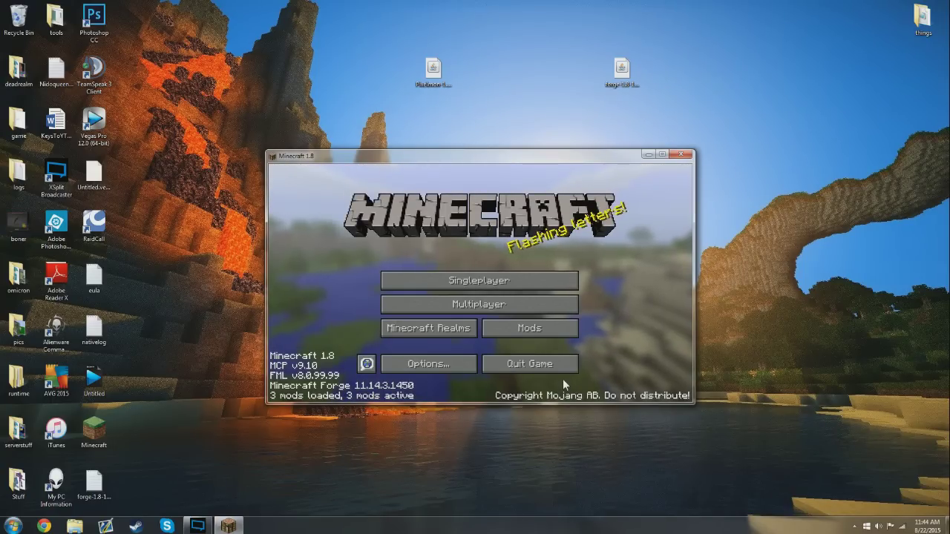
Maximize Minecraft, check the Multiplayer server list, then quit the game
left_click(663, 155)
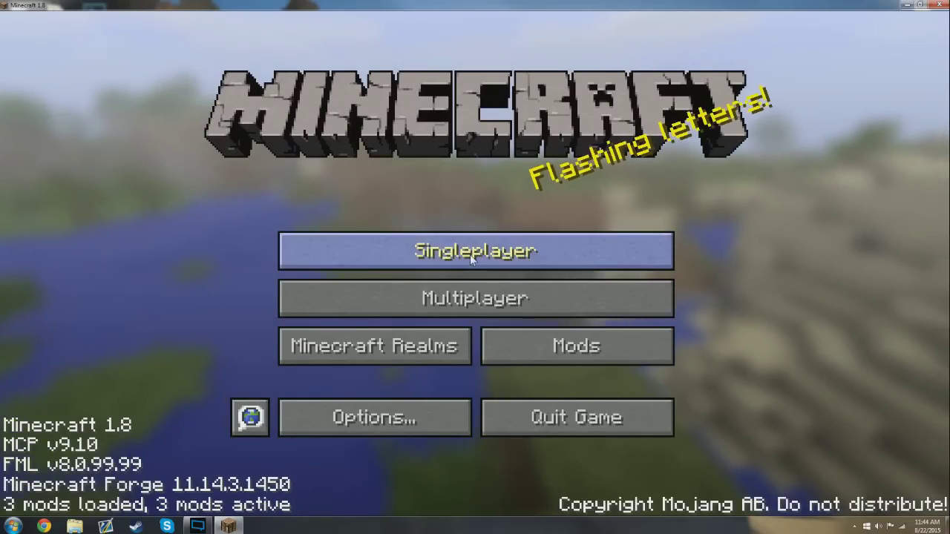
left_click(490, 297)
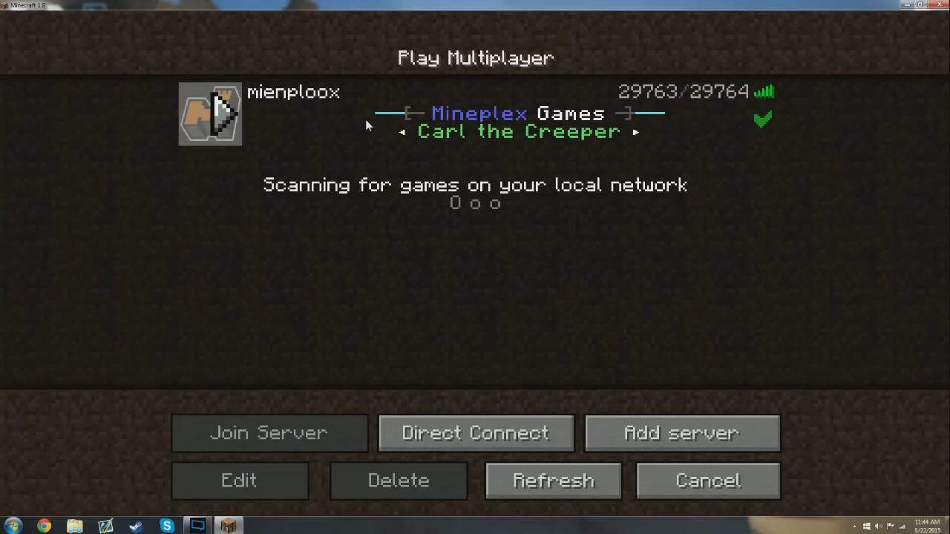
left_click(679, 481)
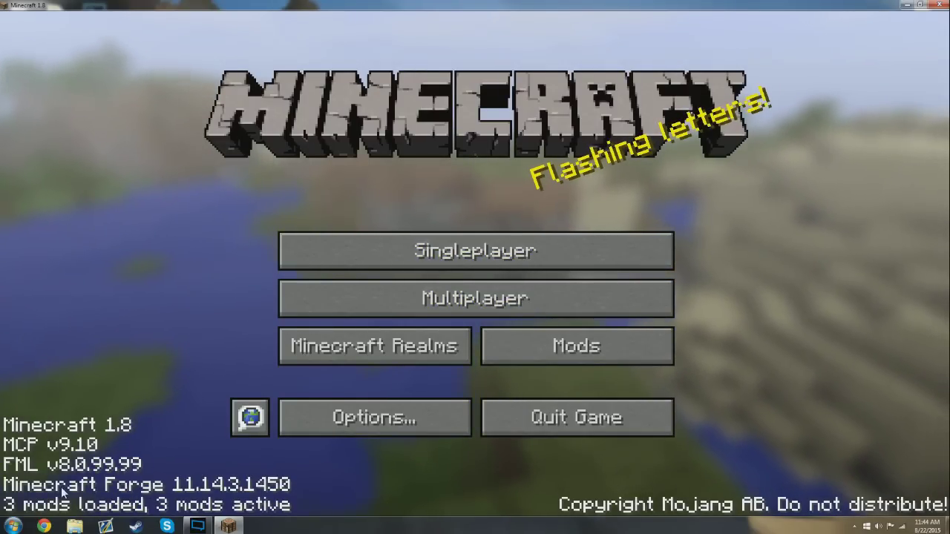
left_click(579, 421)
key("super")
Search %appdata% in the Start menu to open the Roaming folder containing .minecraft
key("super")
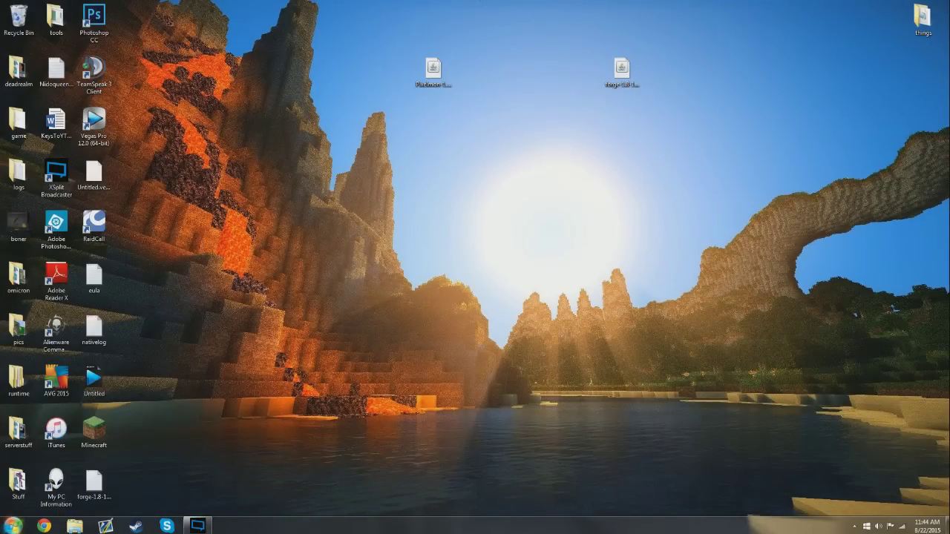
key("super")
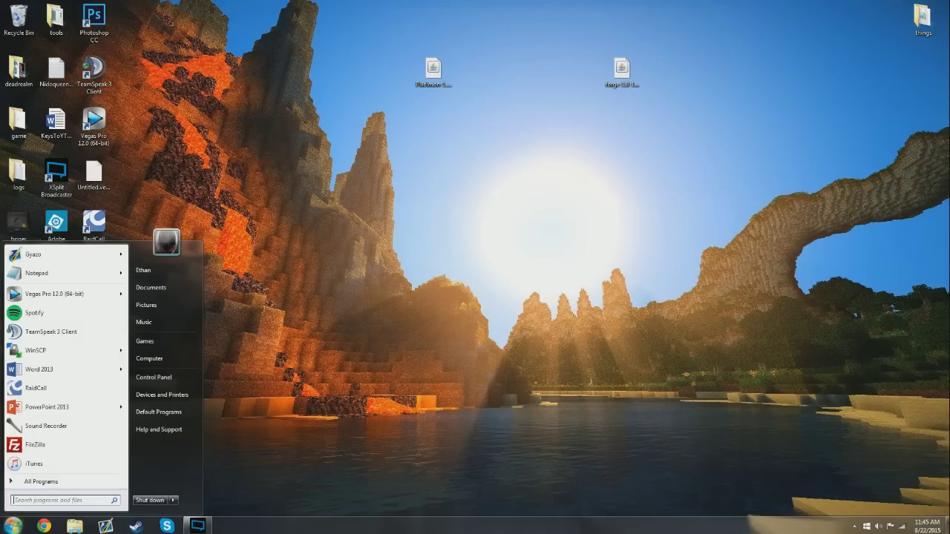
type("%ap")
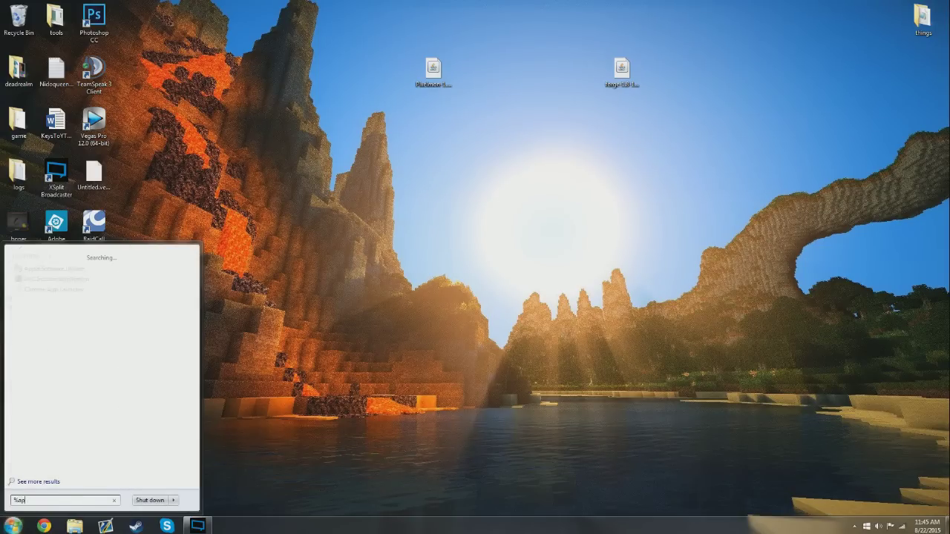
type("pdata%")
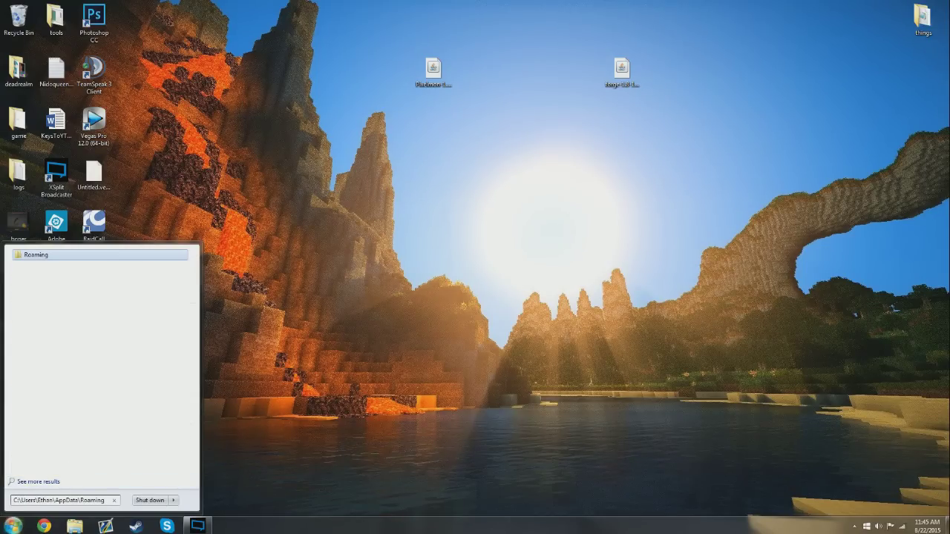
key("Return")
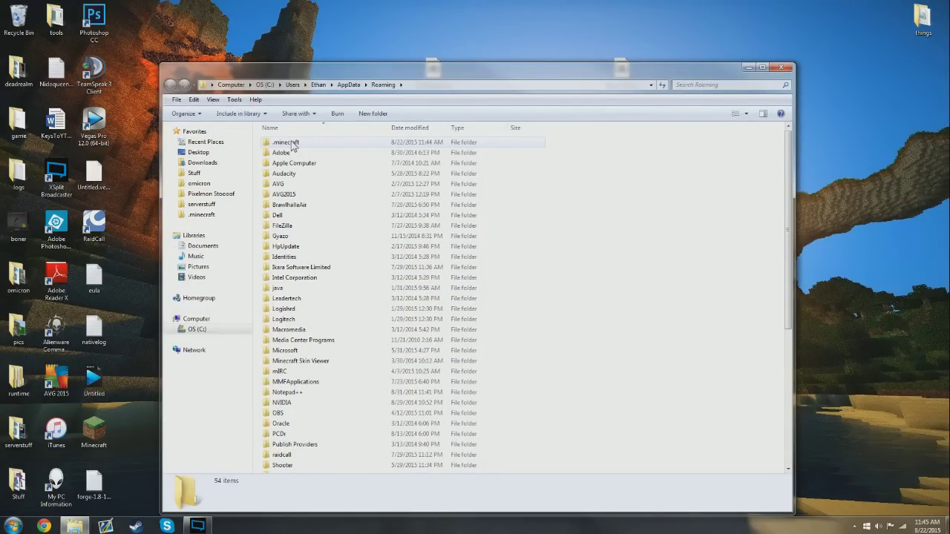
mouse_move(292, 145)
left_mouse_down()
mouse_move(218, 206)
mouse_move(208, 271)
mouse_move(210, 249)
mouse_move(296, 144)
left_mouse_up()
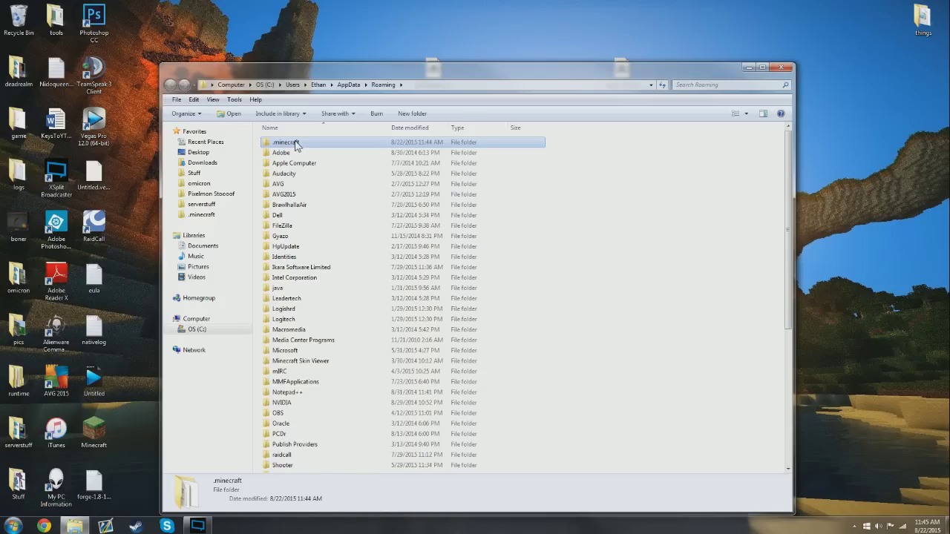
left_click(13, 526)
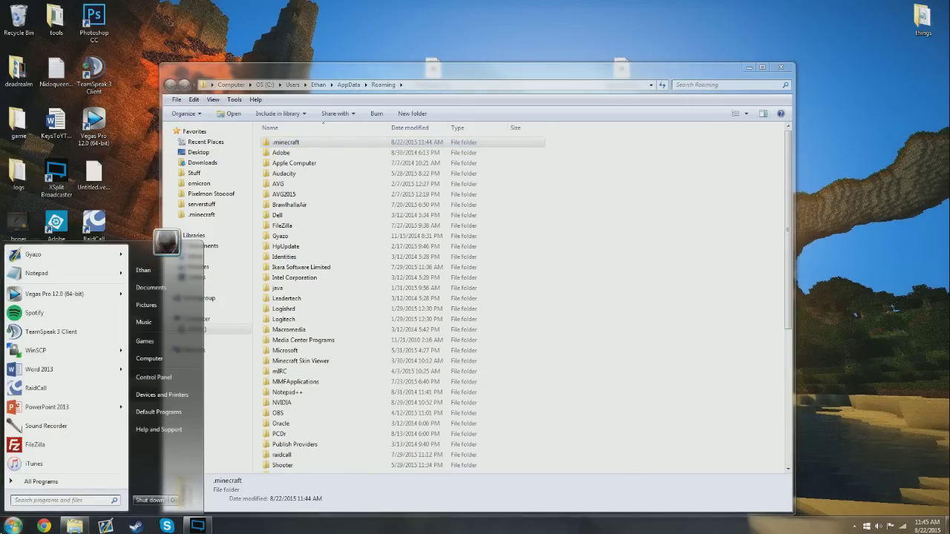
type("%appdata%")
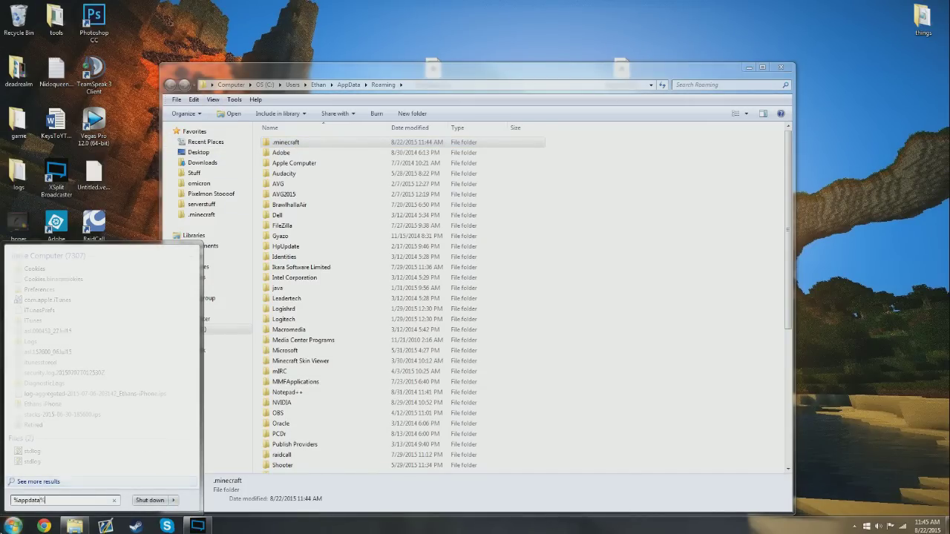
key("Return")
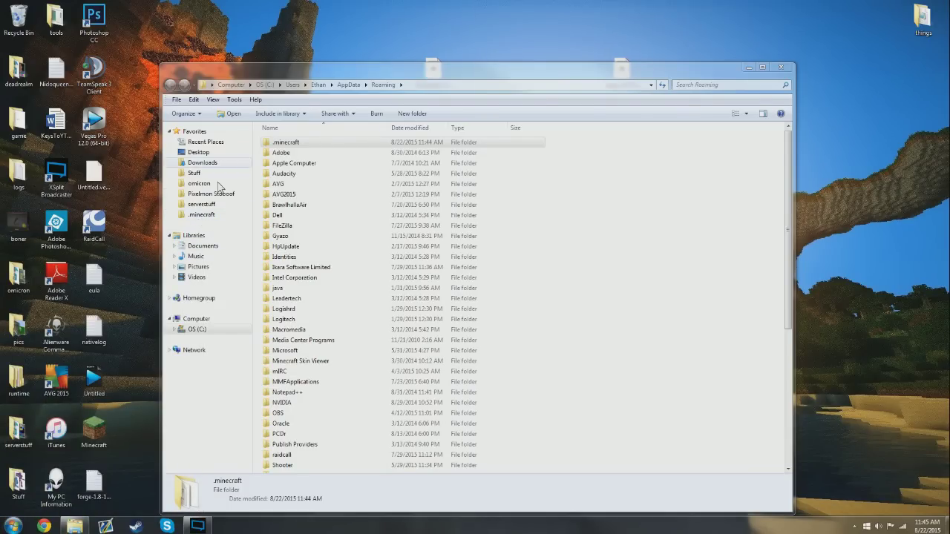
Drag Pixelmon-1.8-4.0.7-universal.jar from the desktop into .minecraft\mods
left_click(288, 143)
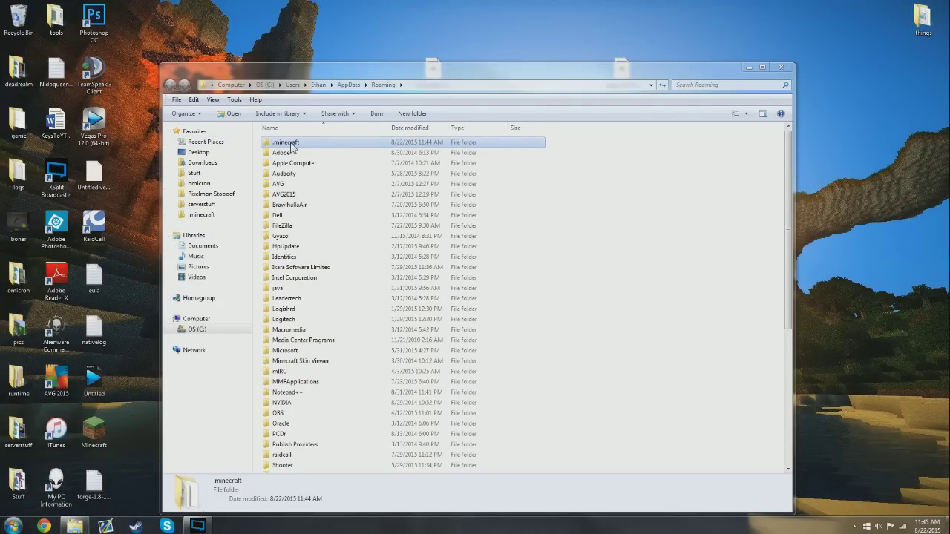
double_click(291, 146)
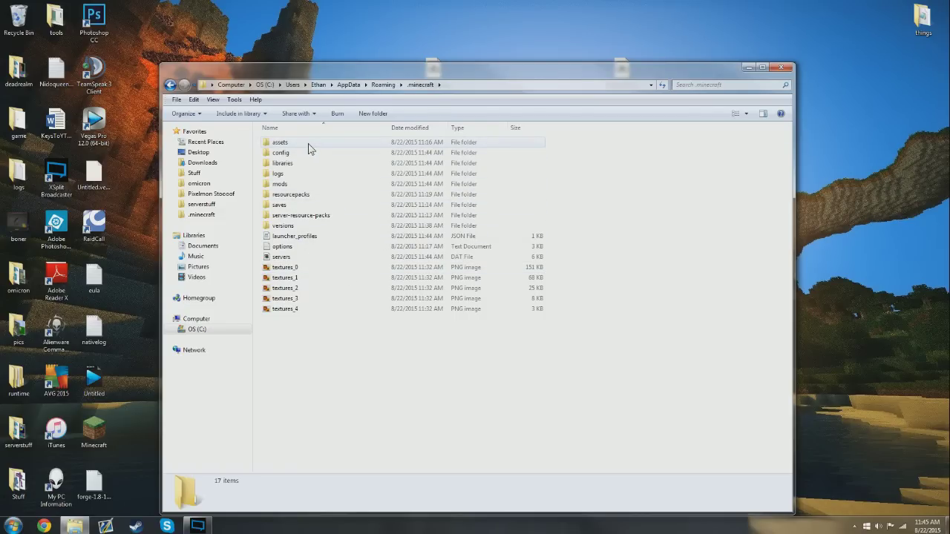
double_click(289, 187)
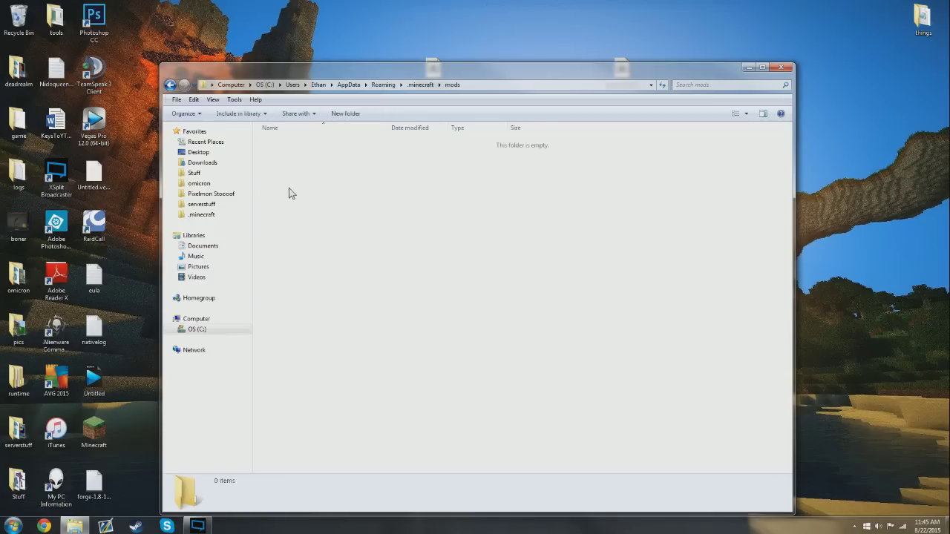
left_click(173, 85)
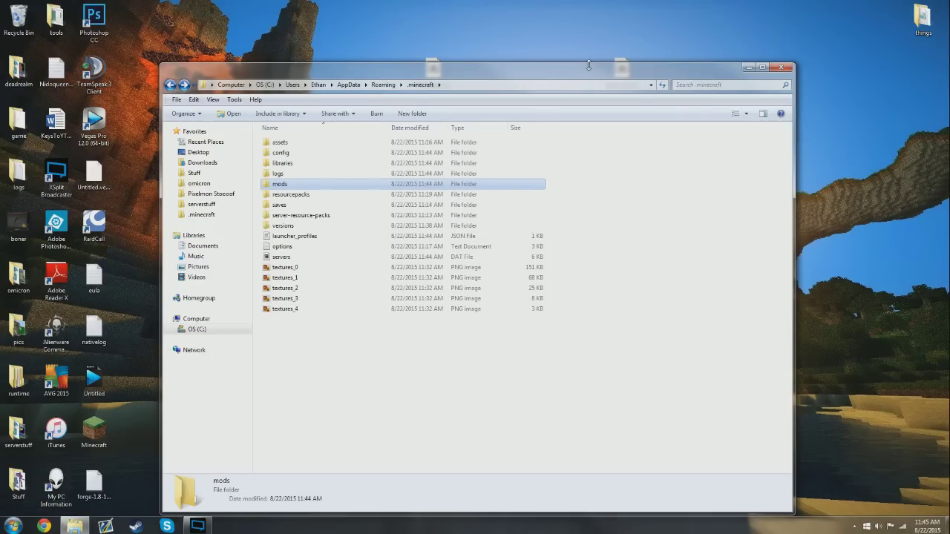
left_click_drag(589, 65, 590, 115)
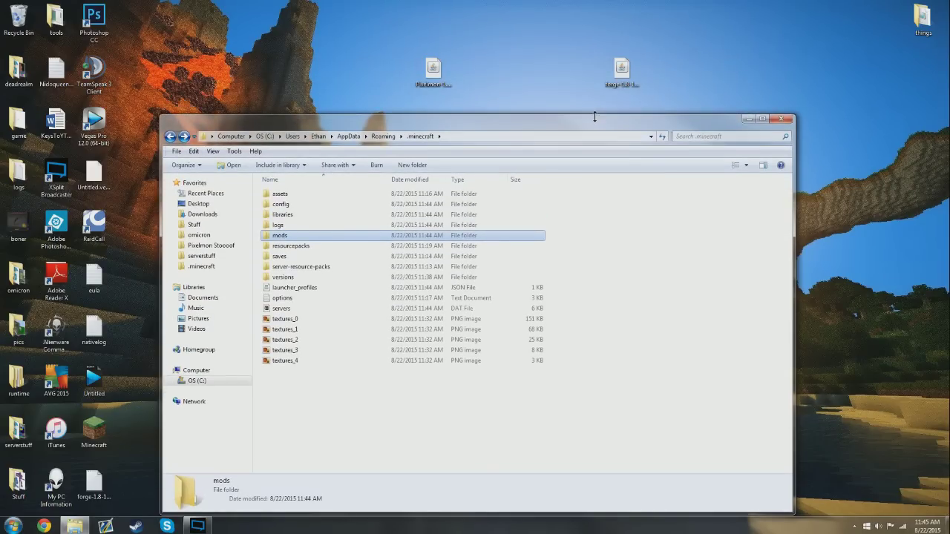
double_click(281, 236)
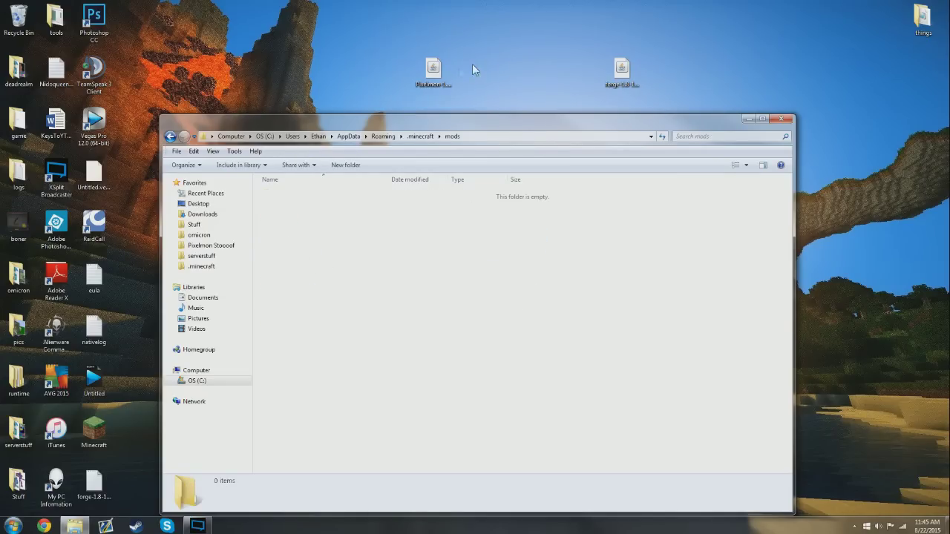
left_click(434, 75)
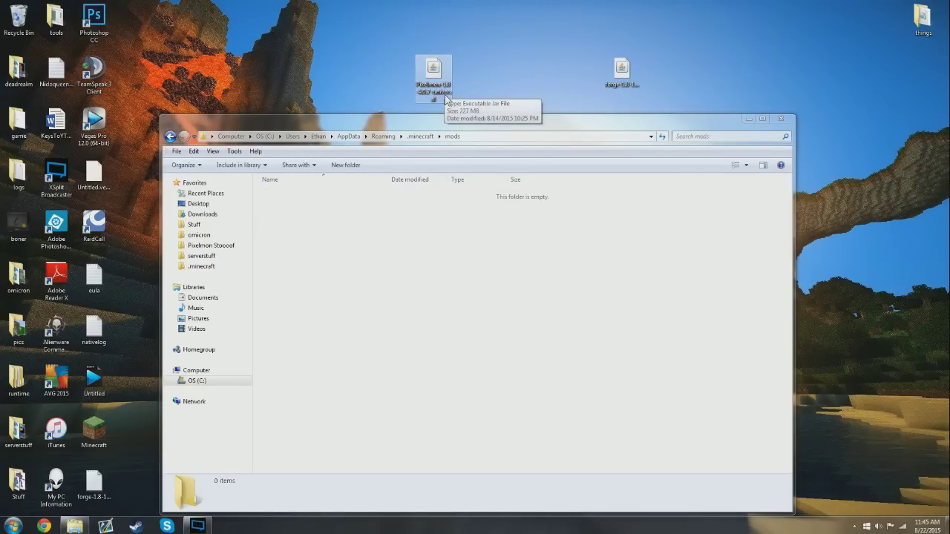
left_click_drag(435, 94, 435, 233)
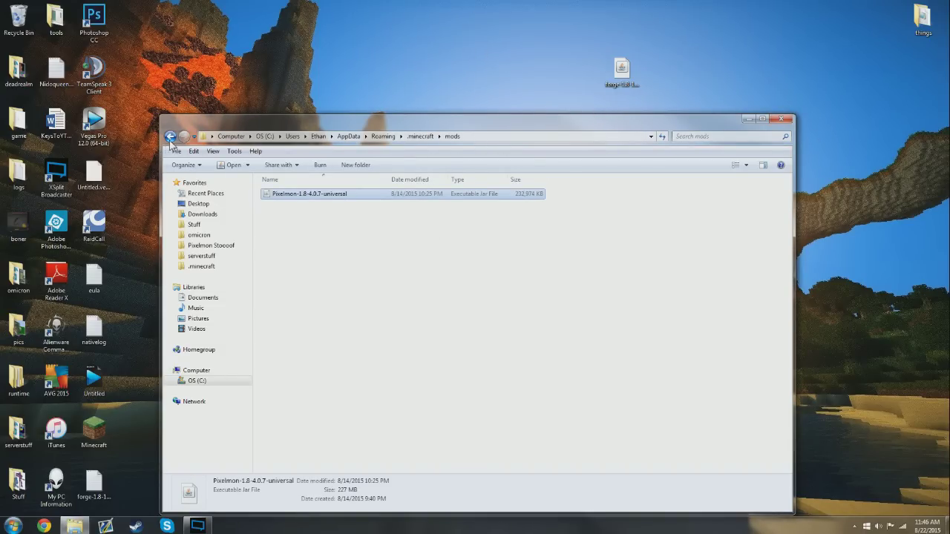
left_click(94, 429)
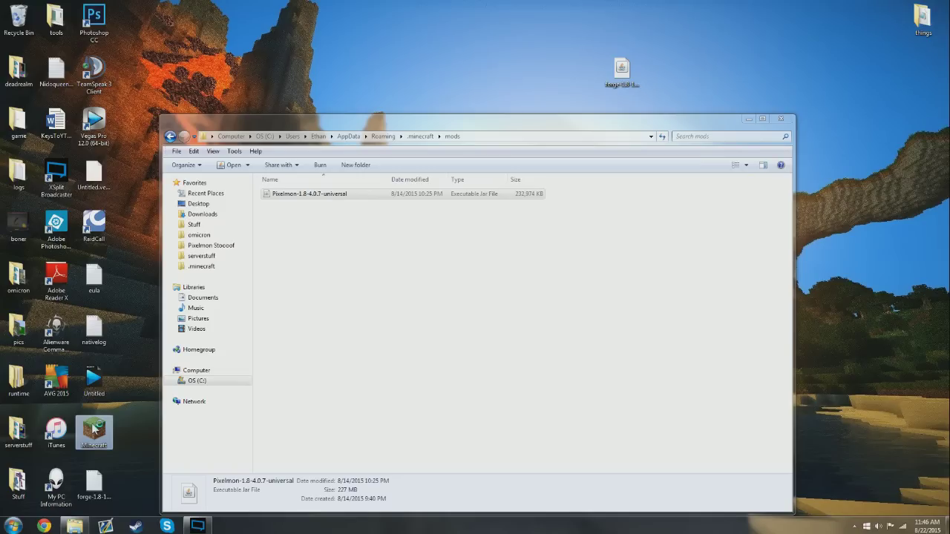
In the Forge profile, enable JVM Arguments and change -Xmx1G to -Xmx4G, then save
double_click(93, 429)
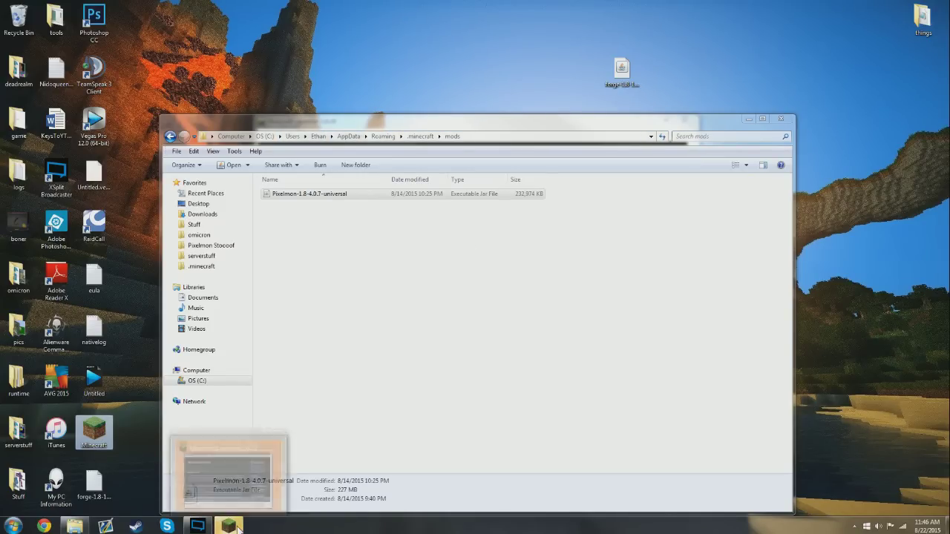
left_click(238, 528)
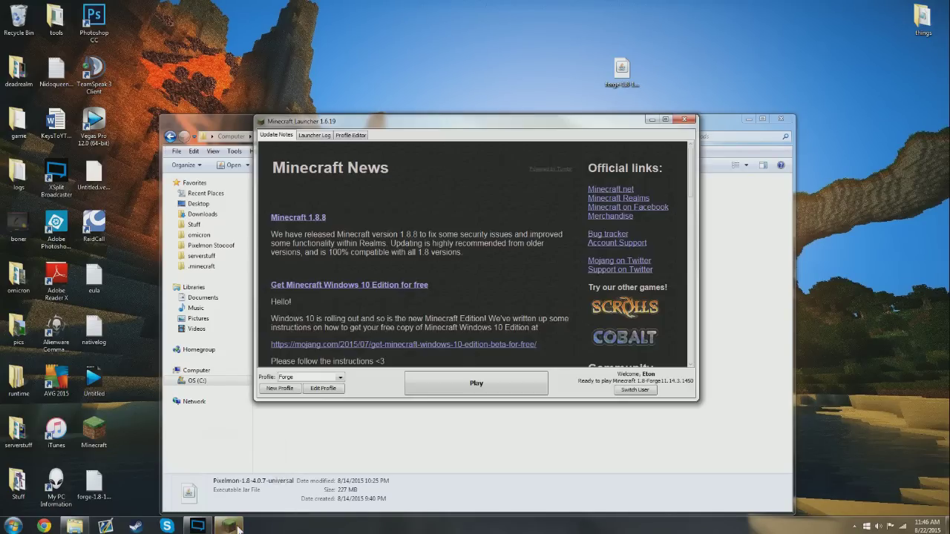
left_click(323, 388)
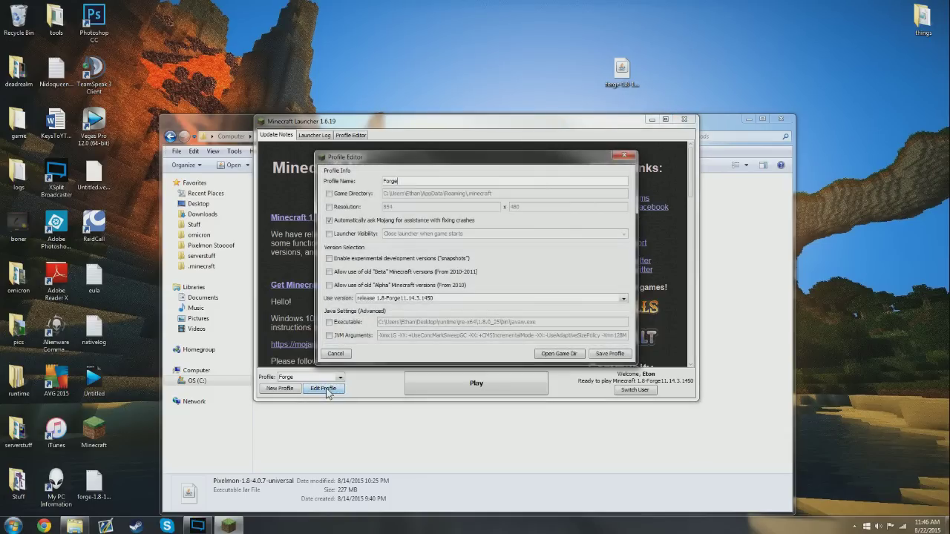
left_click(343, 336)
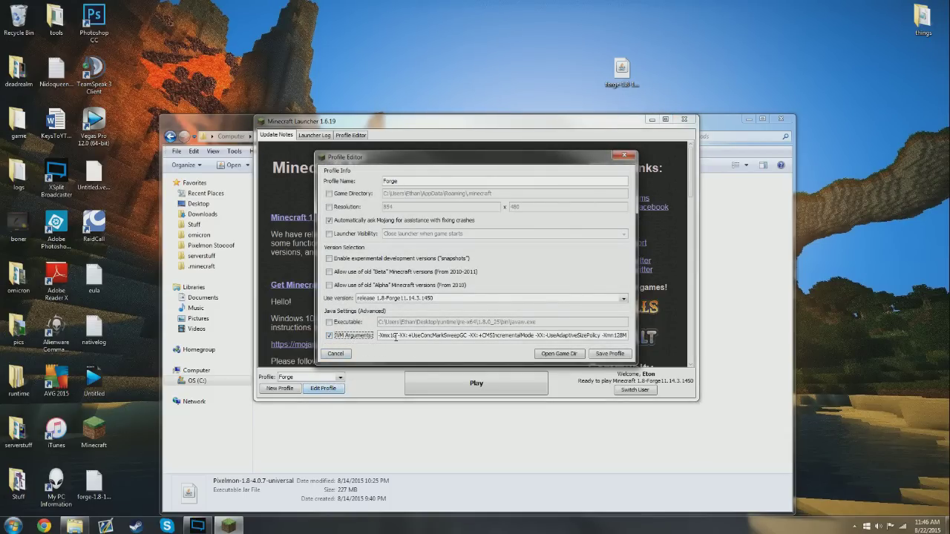
left_click_drag(394, 337, 390, 335)
type("4")
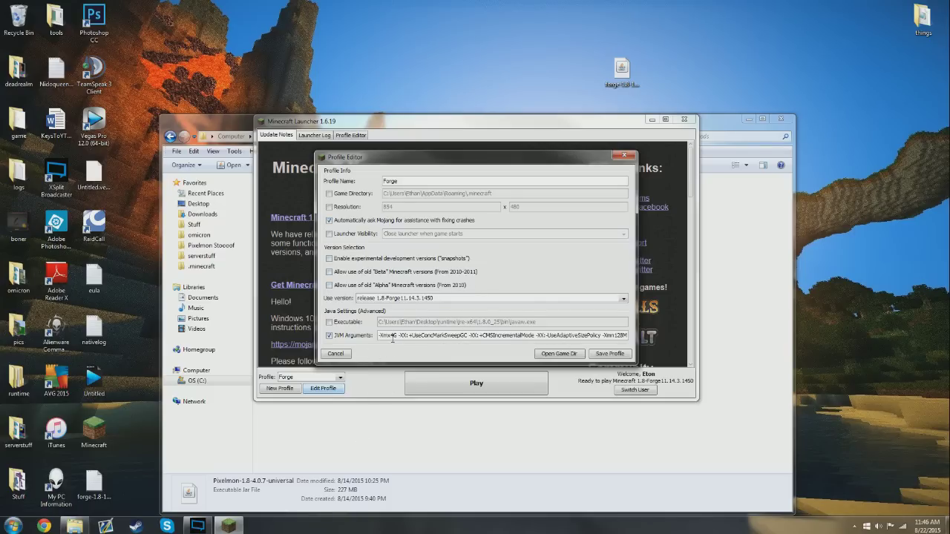
left_click(601, 356)
Review and save the 1.8normal profile, then switch back to the Forge profile
left_click(340, 377)
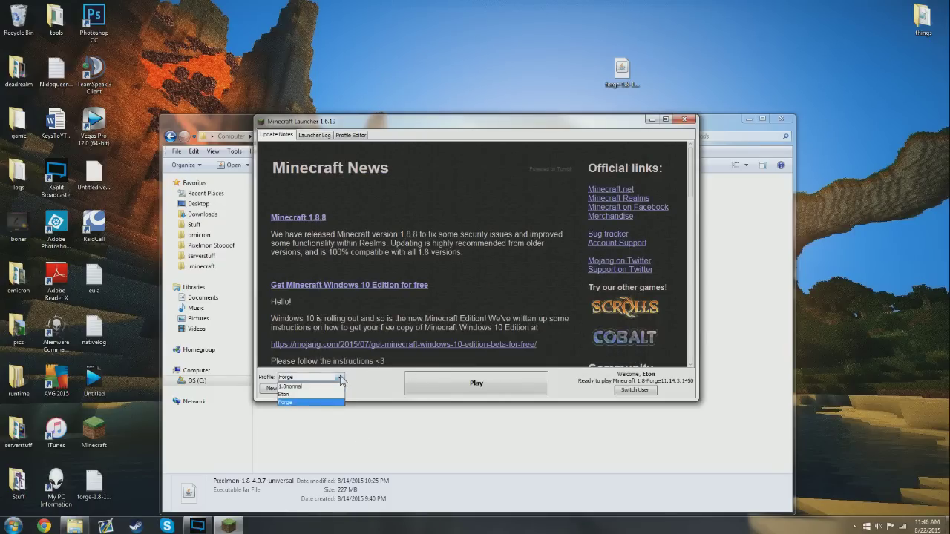
left_click(297, 395)
left_click(337, 390)
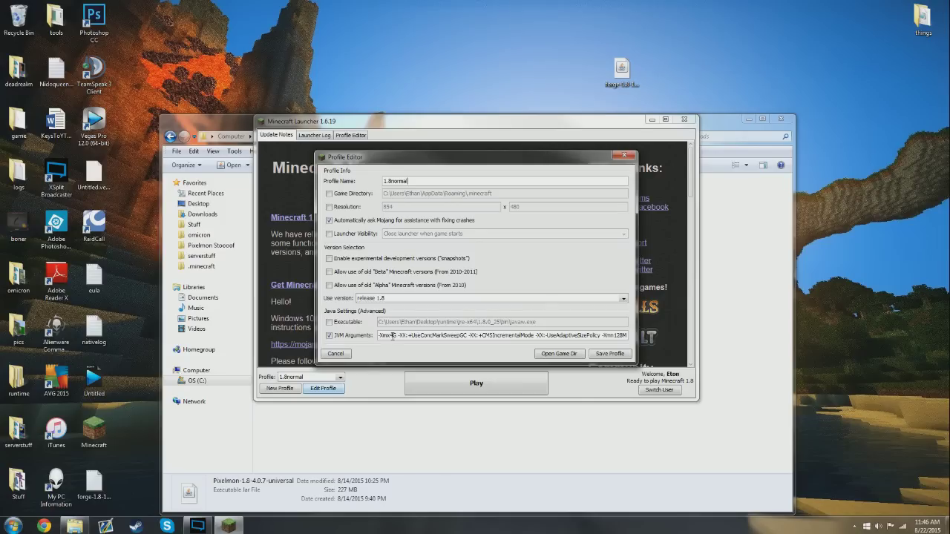
left_click(610, 354)
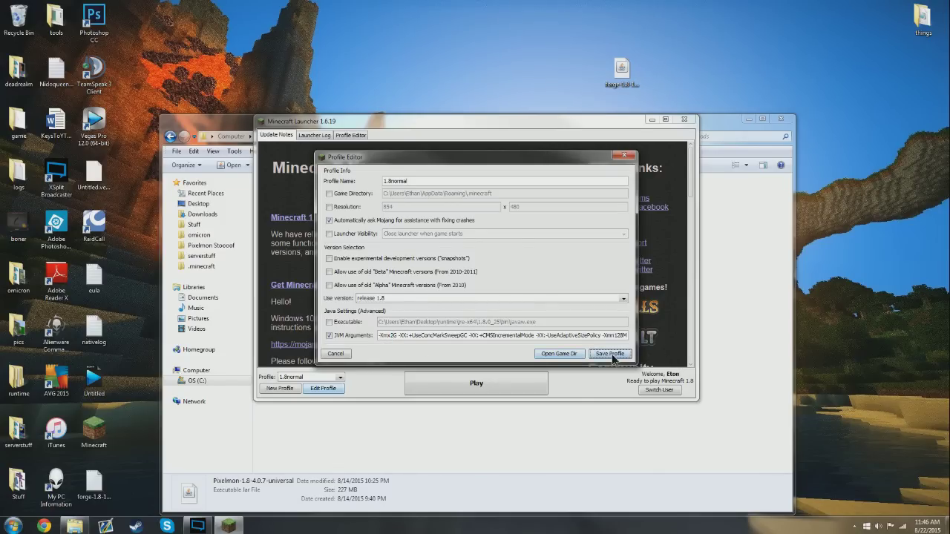
left_click(332, 378)
left_click(311, 403)
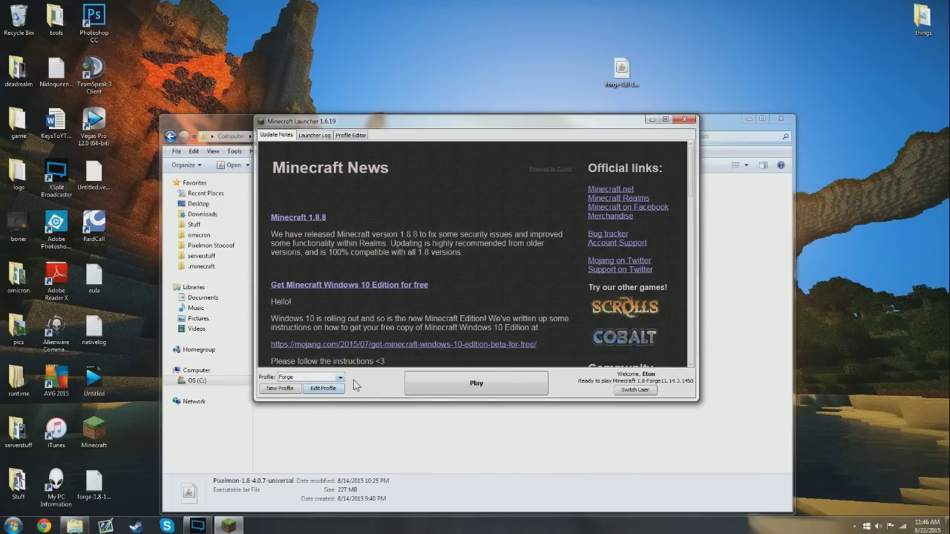
Launch the Forge profile, find Pixelmon 4.0.7 in the Mods list, then quit the game
left_click(478, 379)
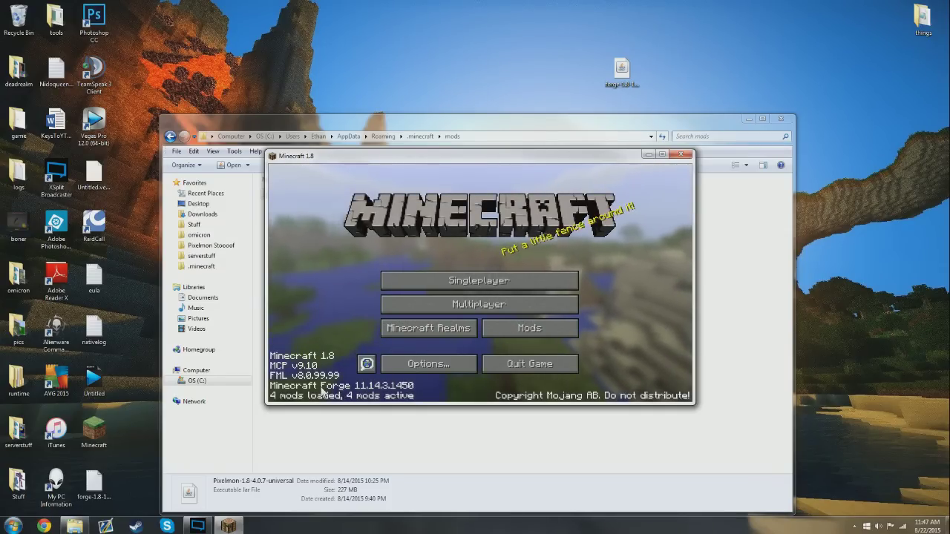
left_click(508, 331)
scroll(338, 312, "down", 1)
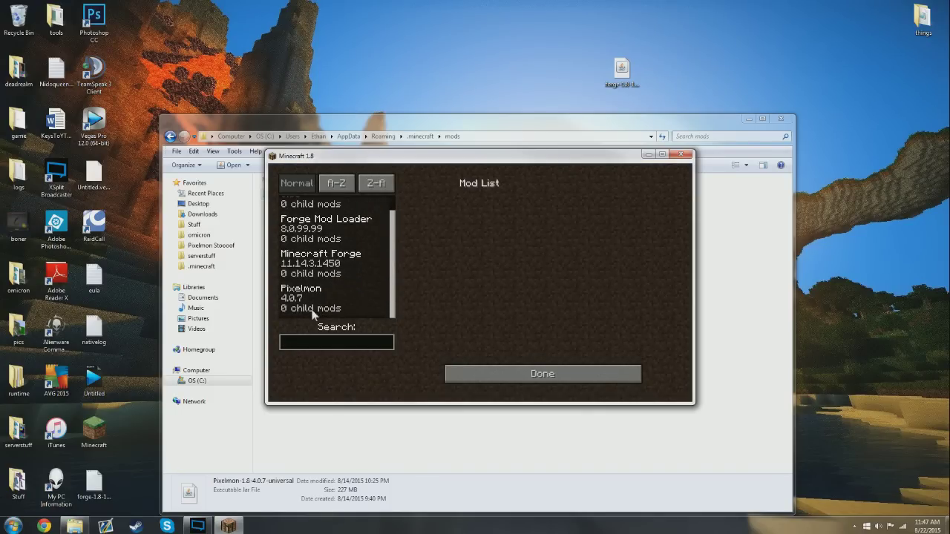
left_click(475, 366)
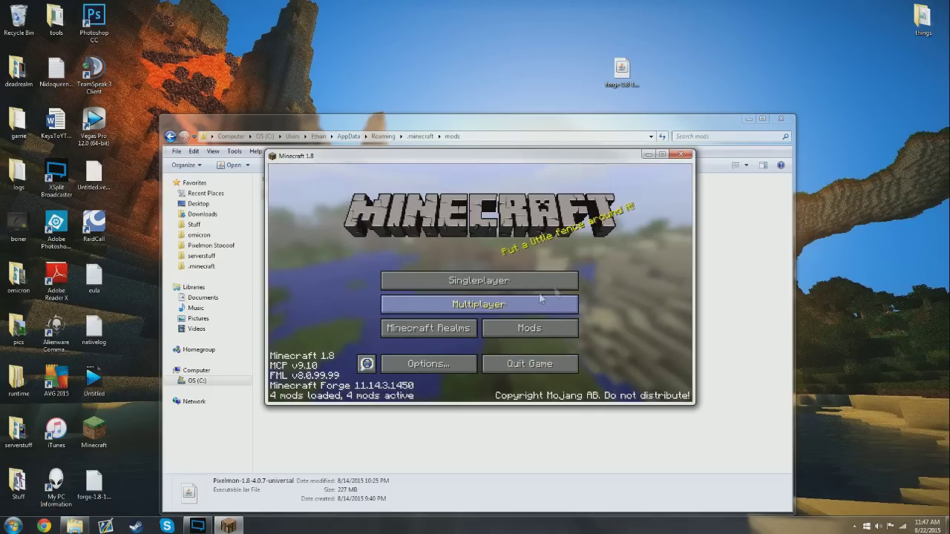
left_click(671, 157)
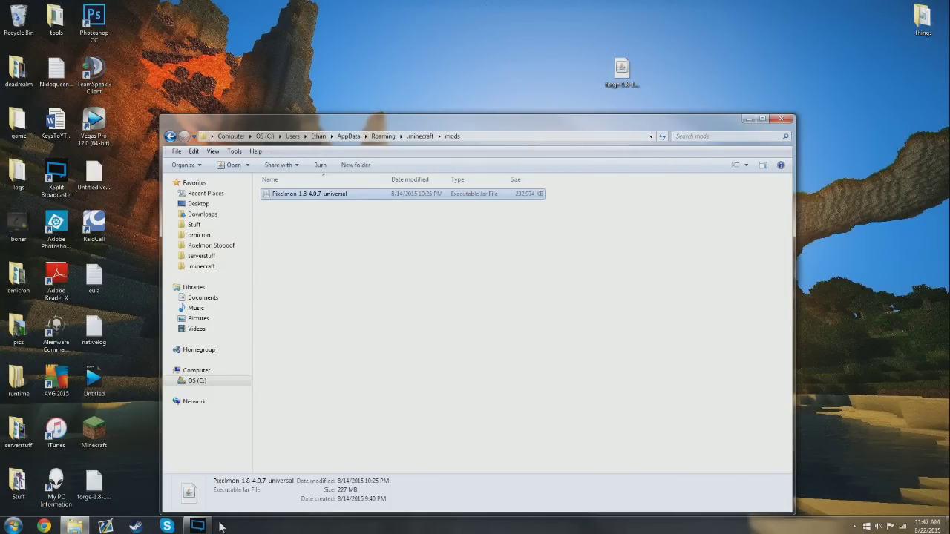
Reopen the Minecraft Launcher, play the Forge profile again, and maximize the game window
double_click(93, 429)
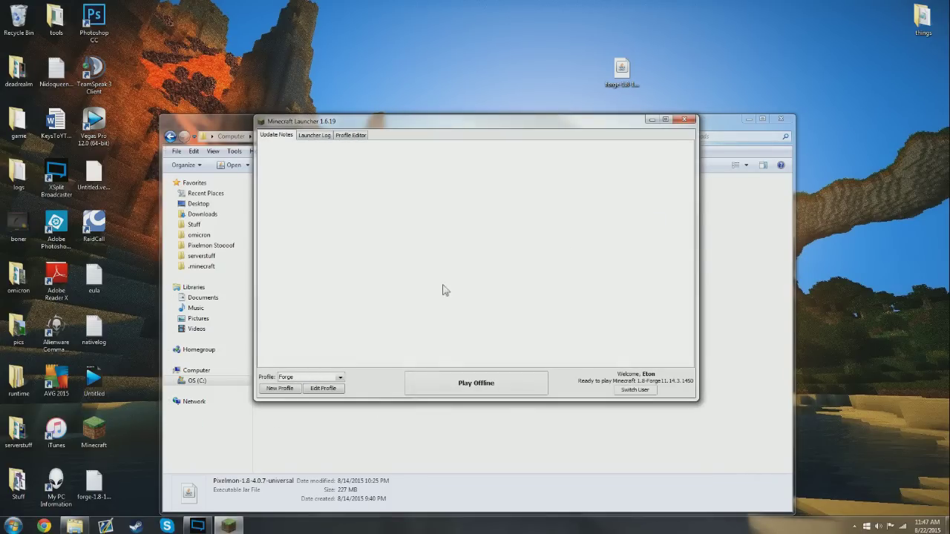
left_click(469, 391)
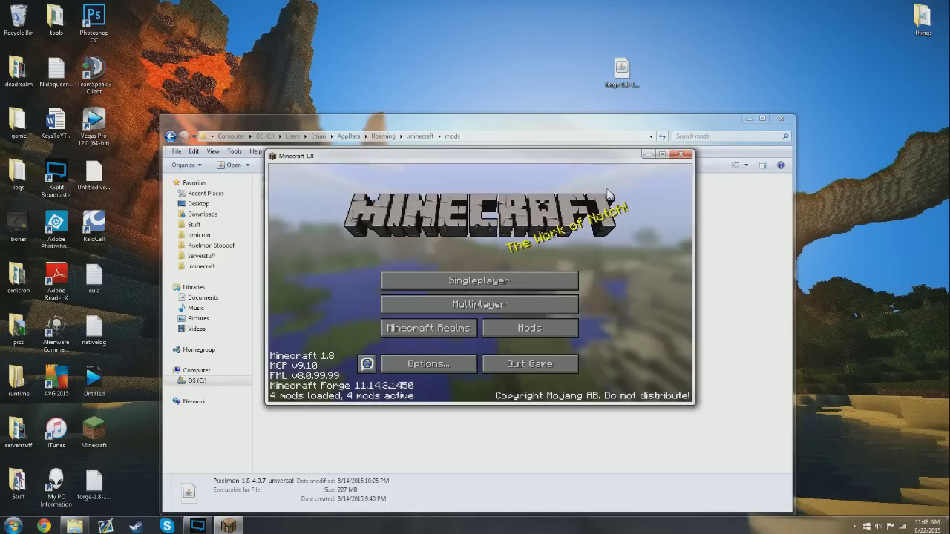
left_click(662, 154)
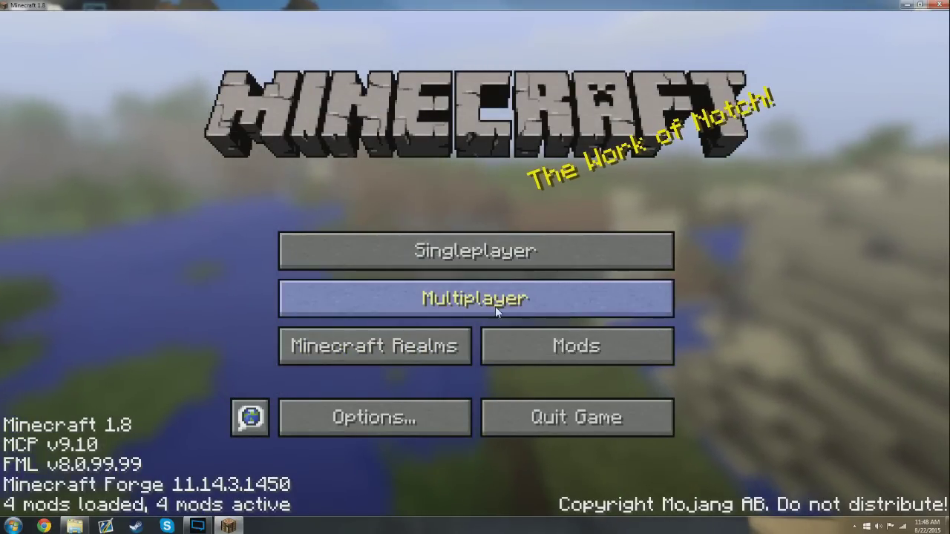
Add a multiplayer server with address 'etonmon.mcpro.' and save it to the list
left_click(603, 363)
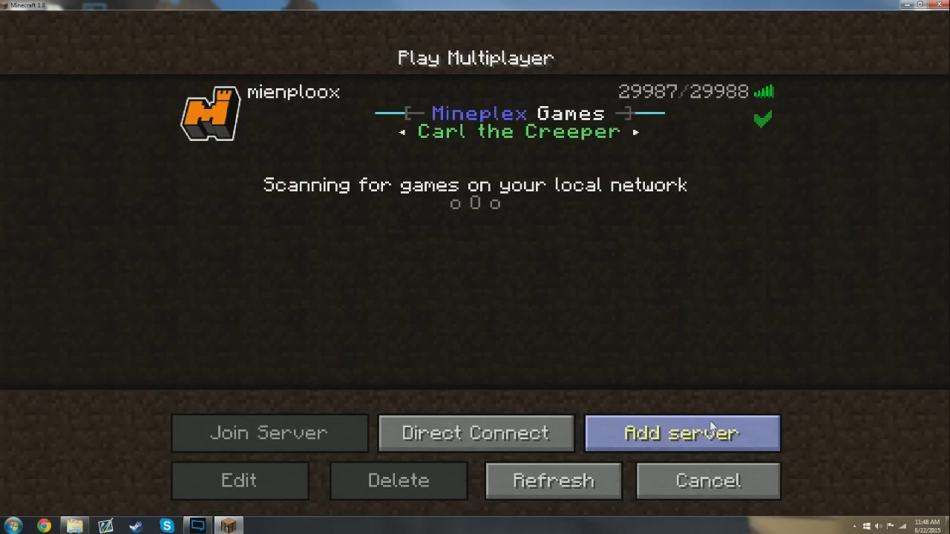
left_click(710, 421)
left_click(415, 237)
type("etonm")
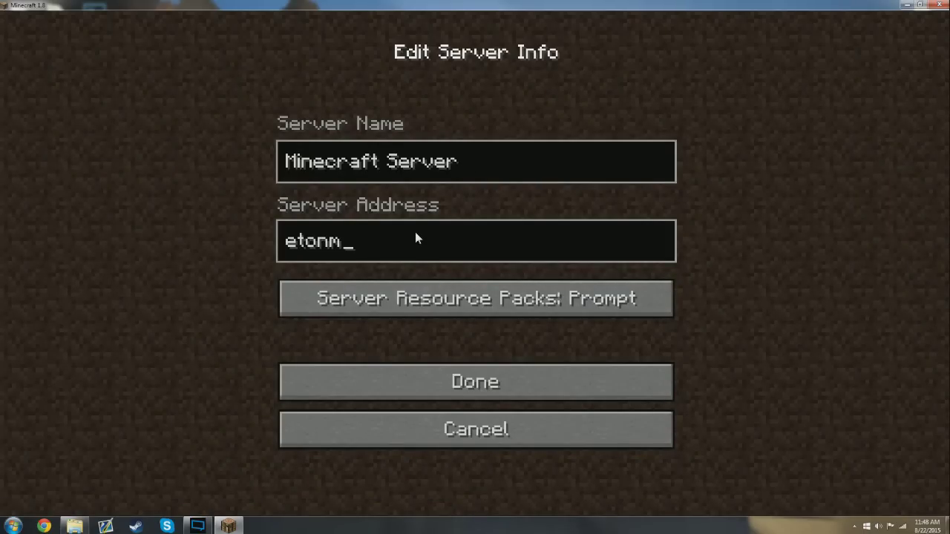
type("on.mcpro.co")
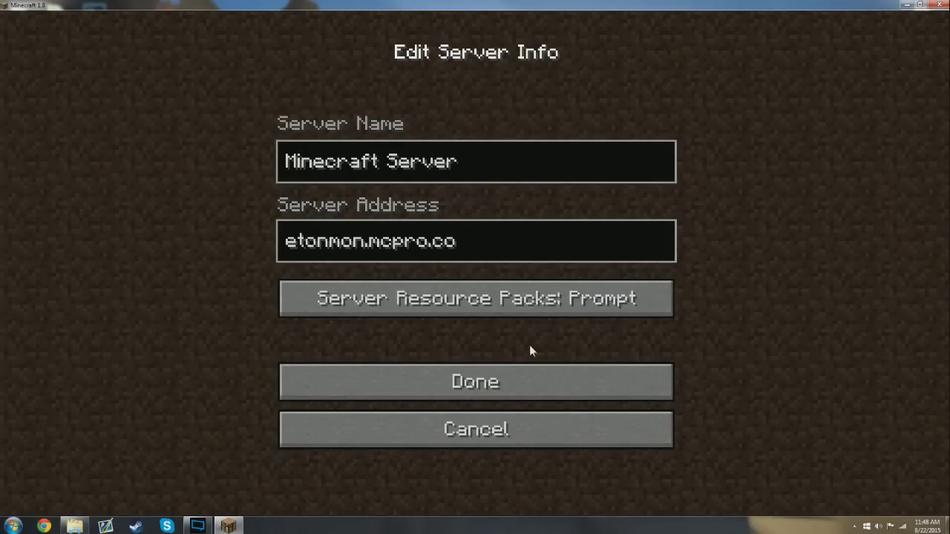
left_click(540, 371)
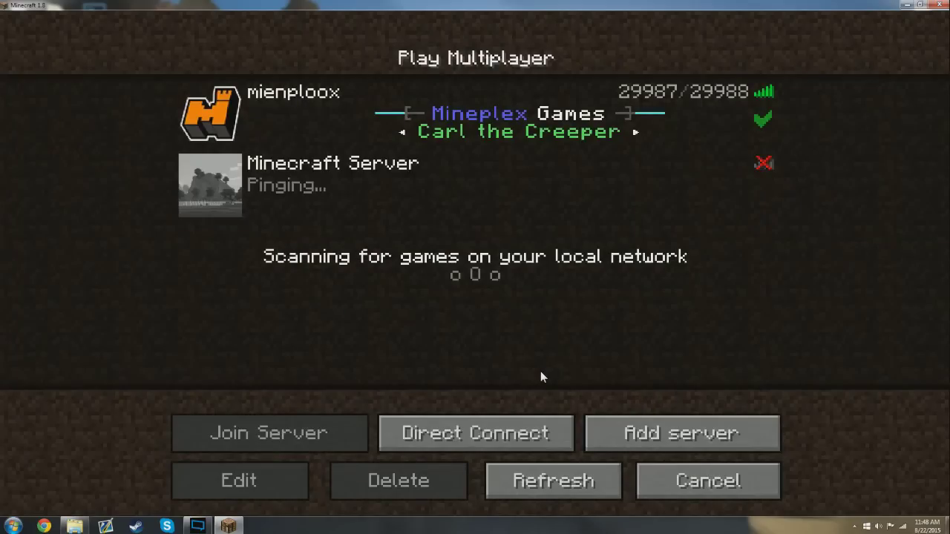
mouse_move(695, 168)
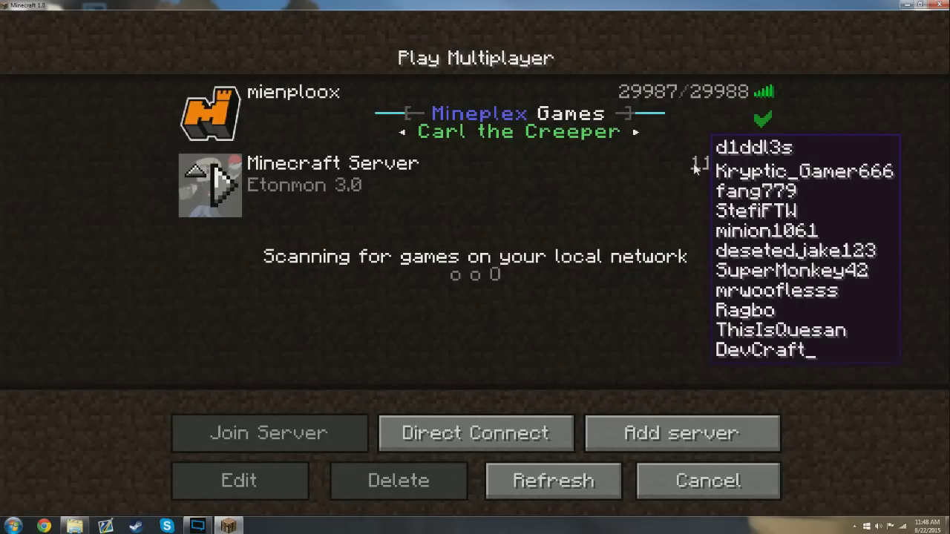
Join the Etonmon server and post a greeting in chat
double_click(359, 187)
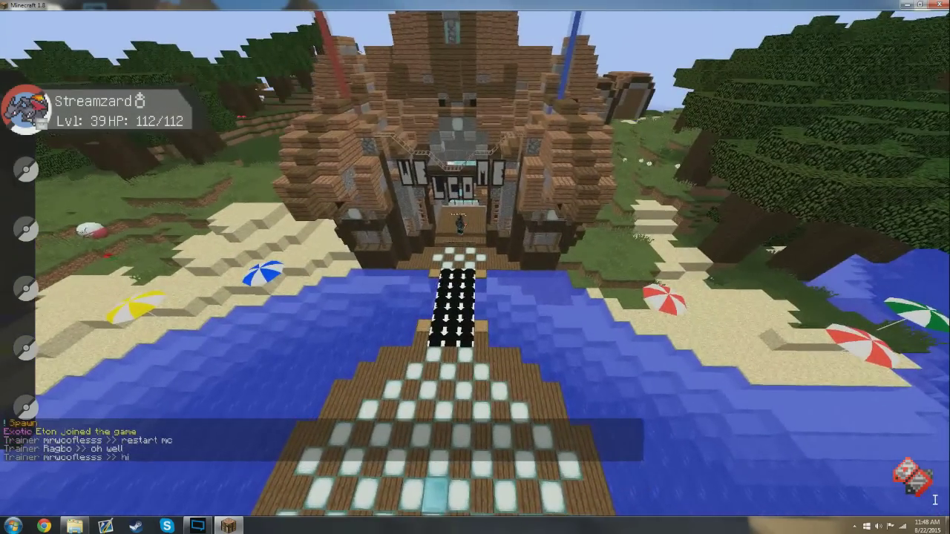
type("the")
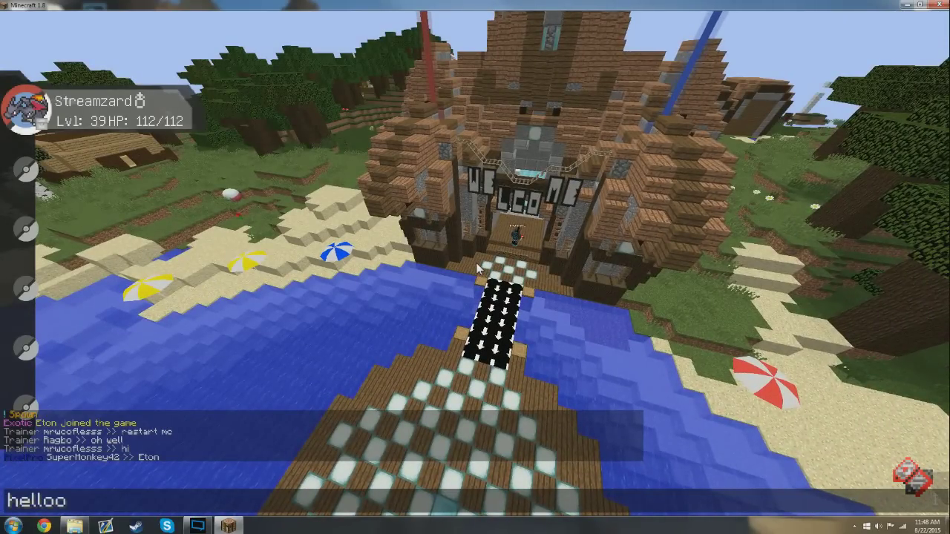
key("Return")
key("t")
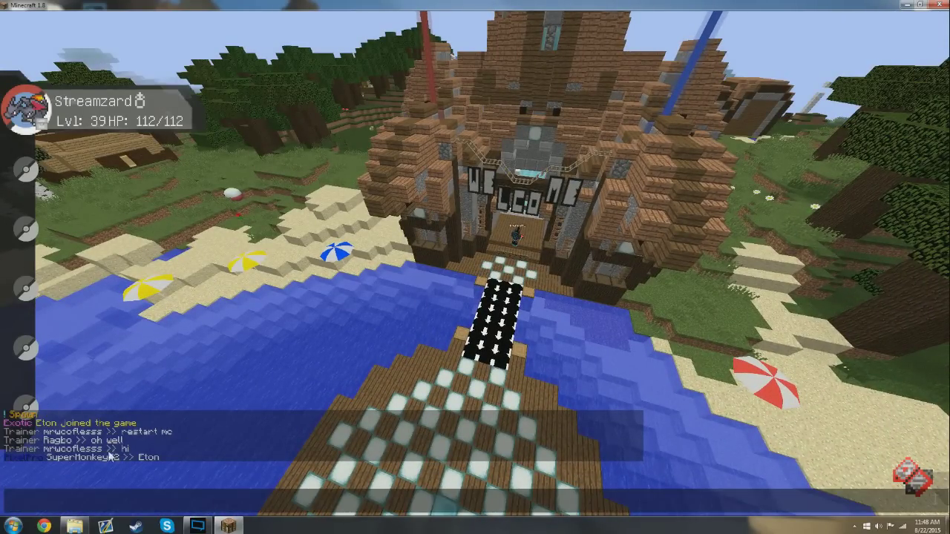
key("Escape")
Fly over the Welcome building and Pokéball spawn building, ending with an overhead view of spawn
key("w")
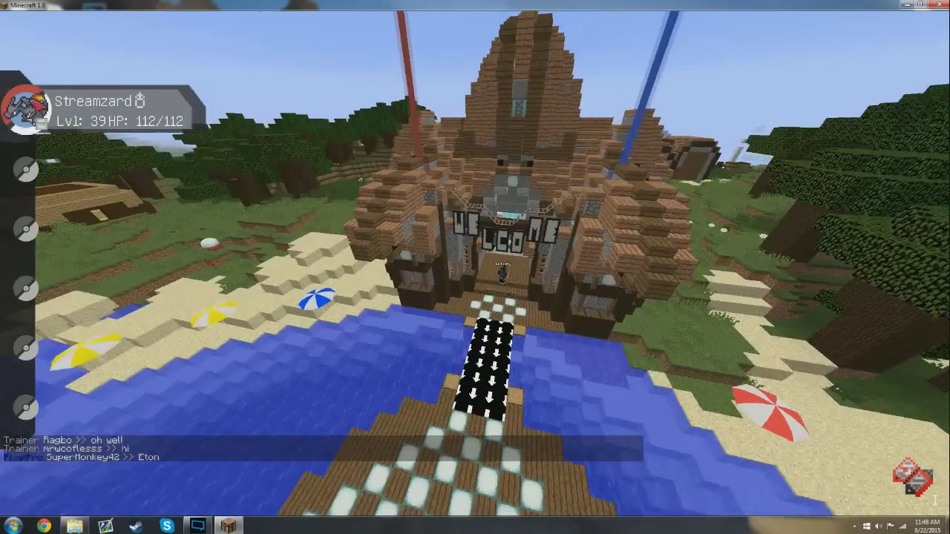
key("space")
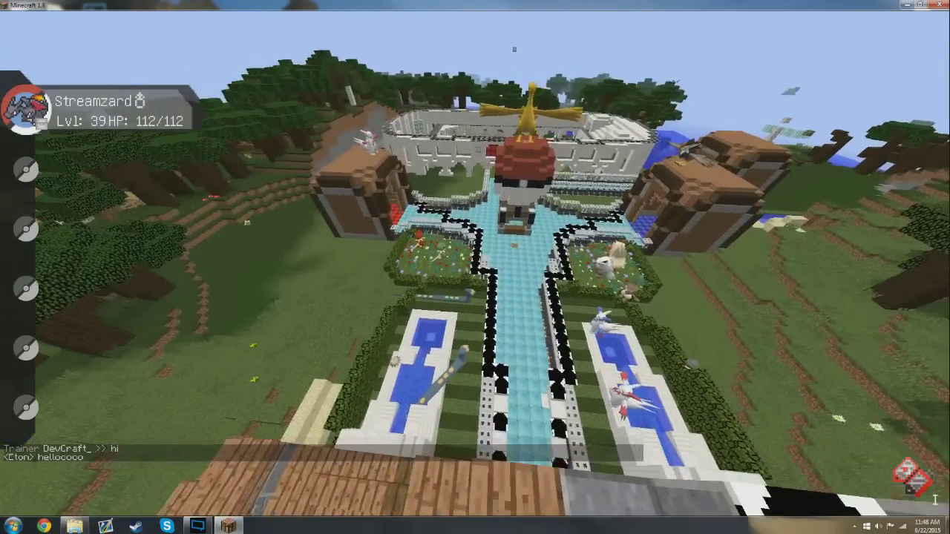
key("t")
key("Escape")
key("space")
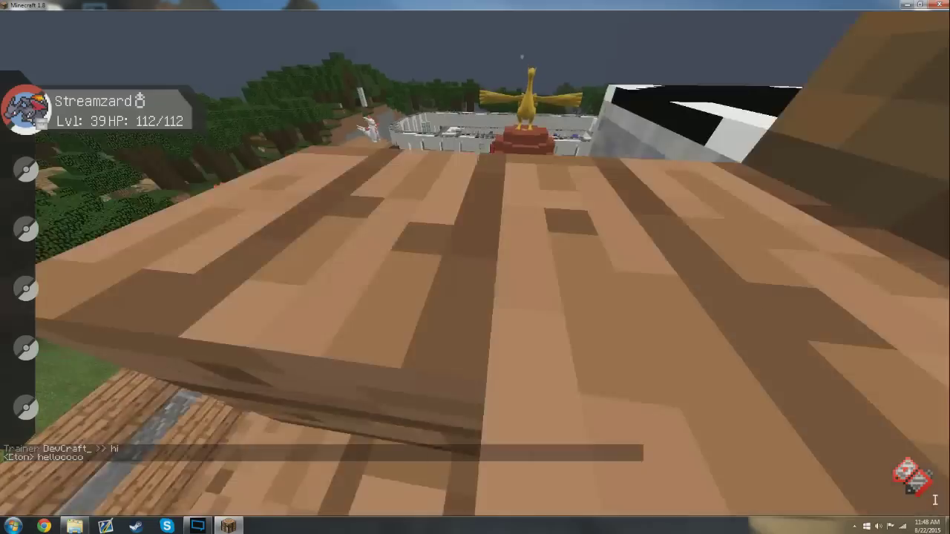